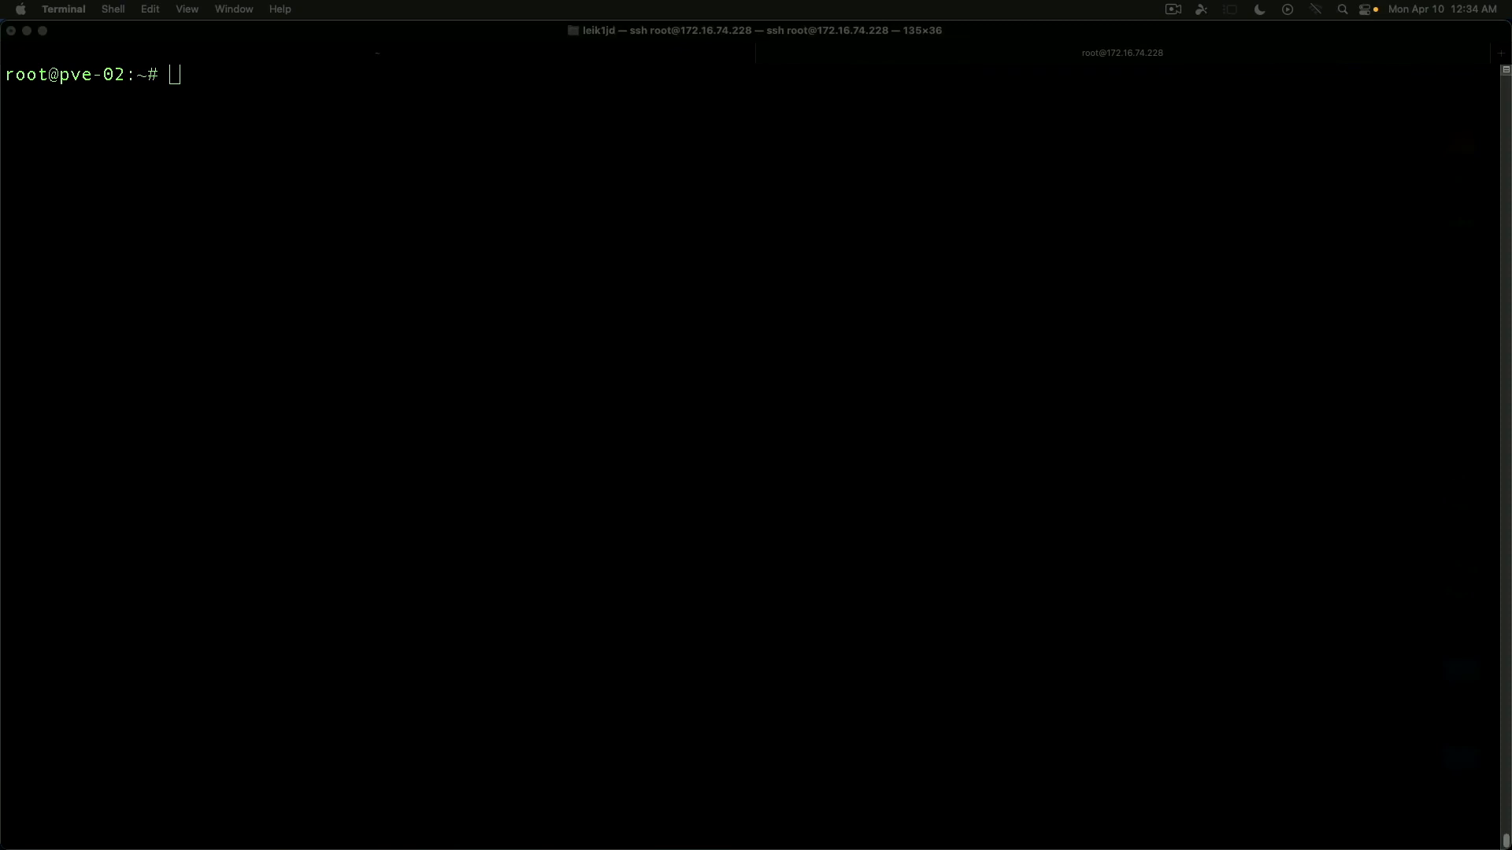
Focus the Terminal window holding the pve-02 root SSH prompt for iptraf-ng.
{"action": "left_click", "coordinate": [689, 241]}
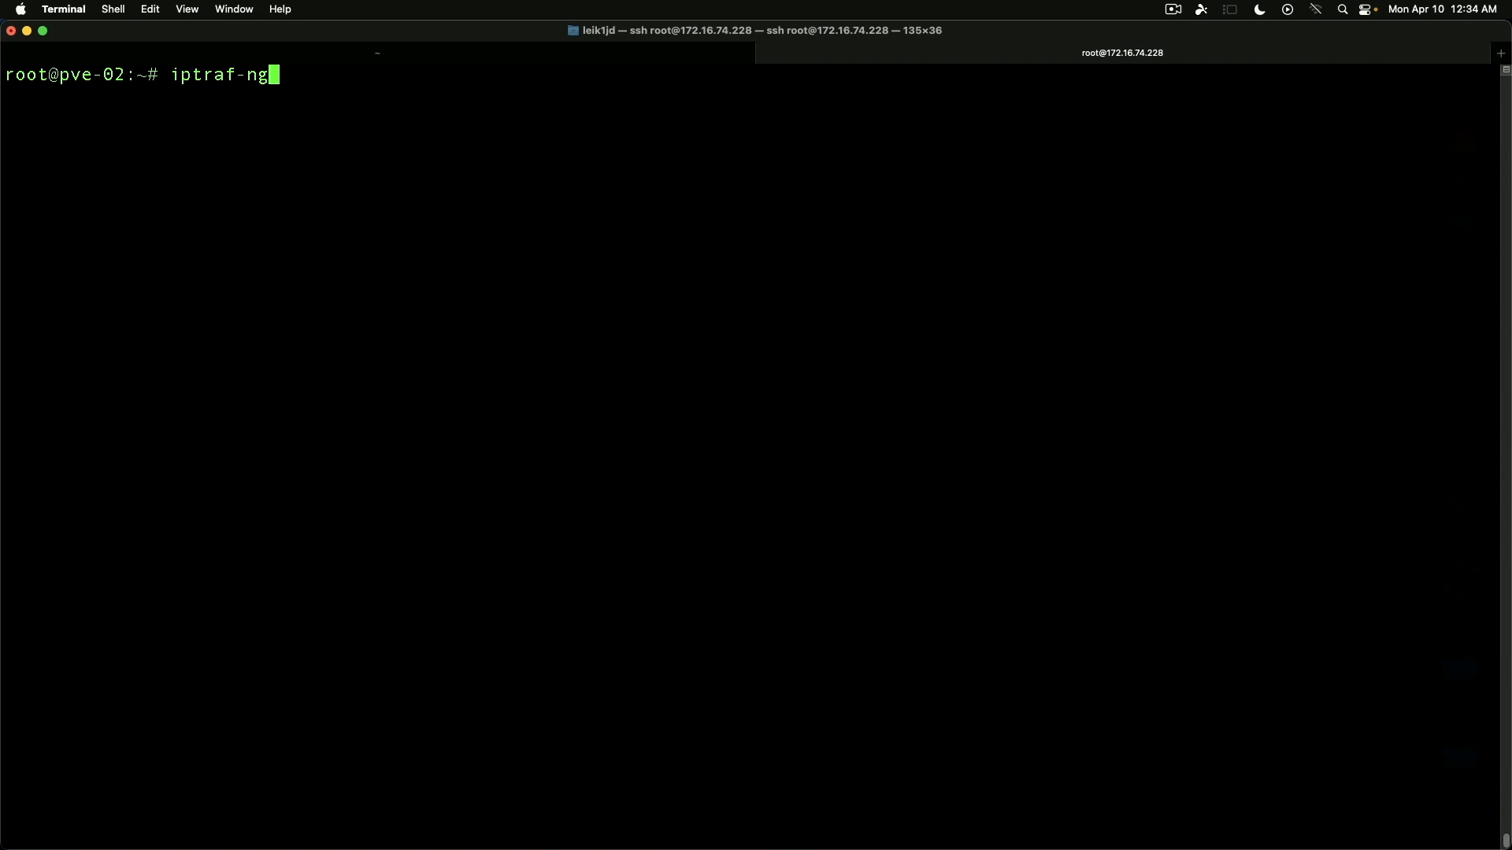
Launch iptraf-ng and run the IP traffic monitor on the vmbr0 interface.
{"action": "key", "text": "Return"}
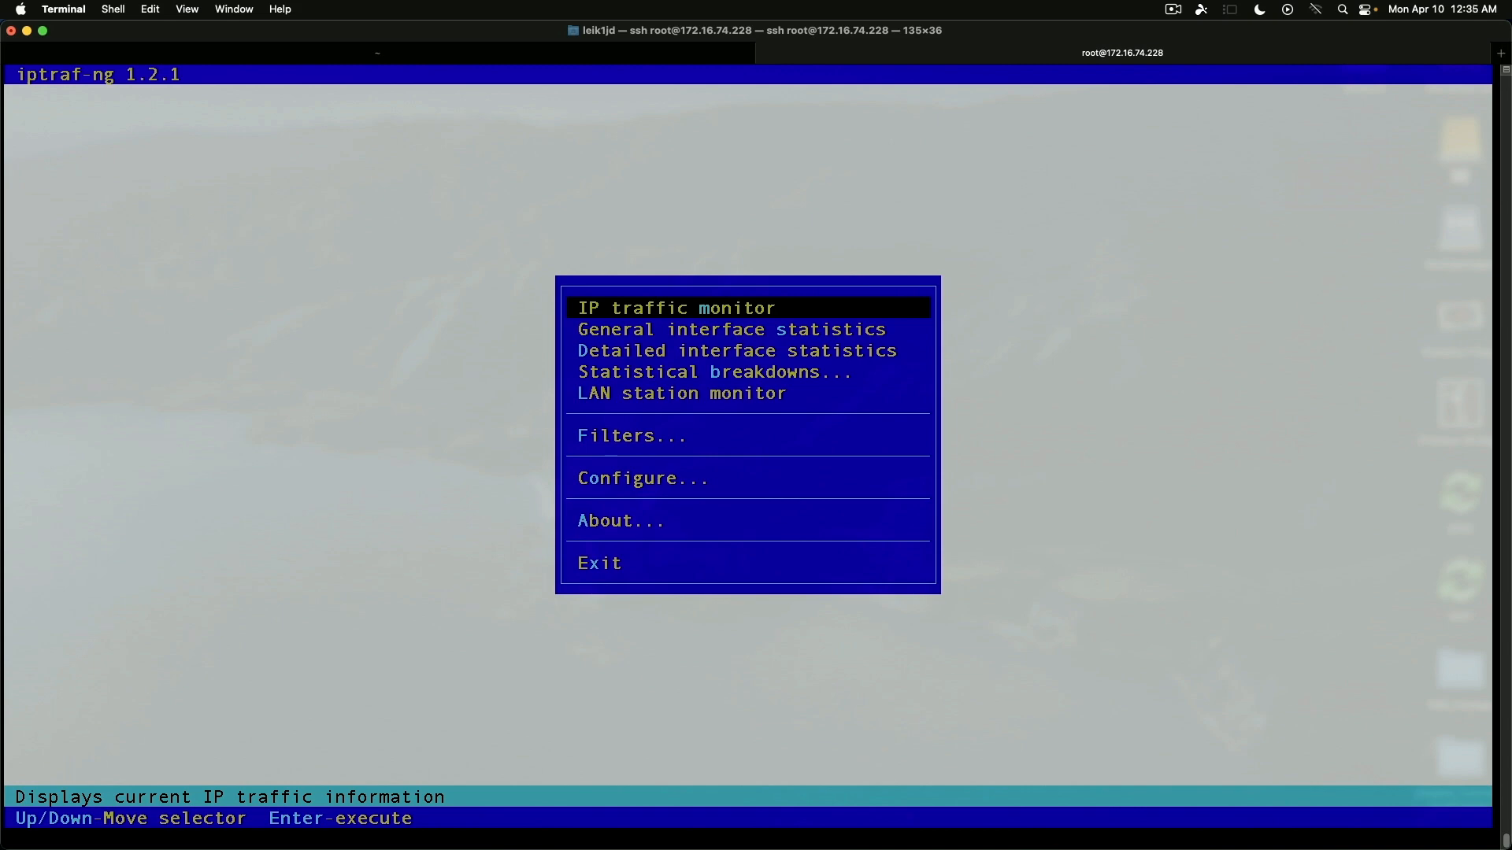
{"action": "key", "text": "Return"}
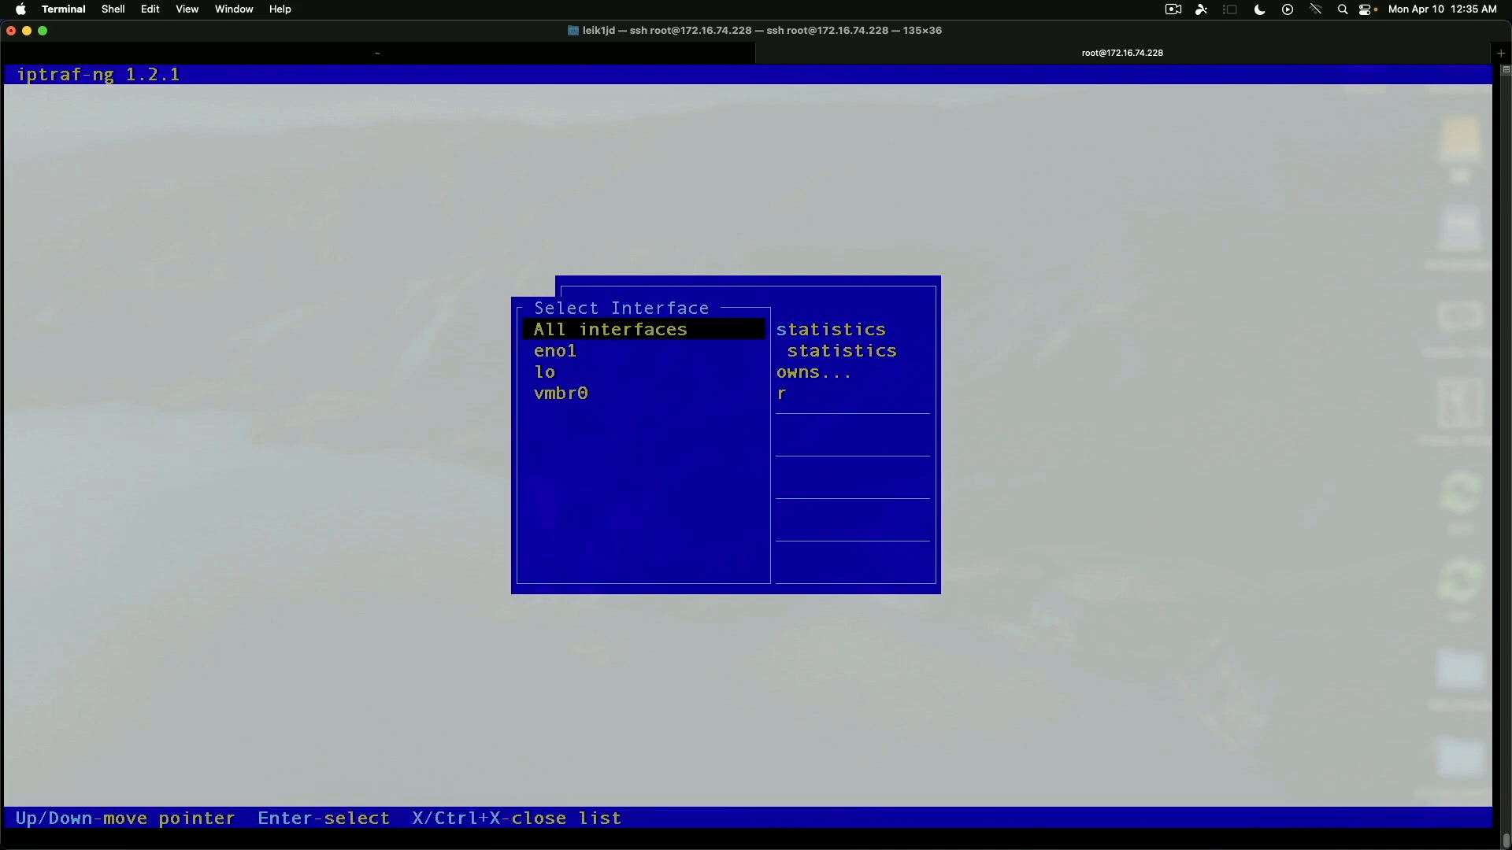
{"action": "key", "text": "Down"}
{"action": "key", "text": "Down"}
{"action": "key", "text": "Down"}
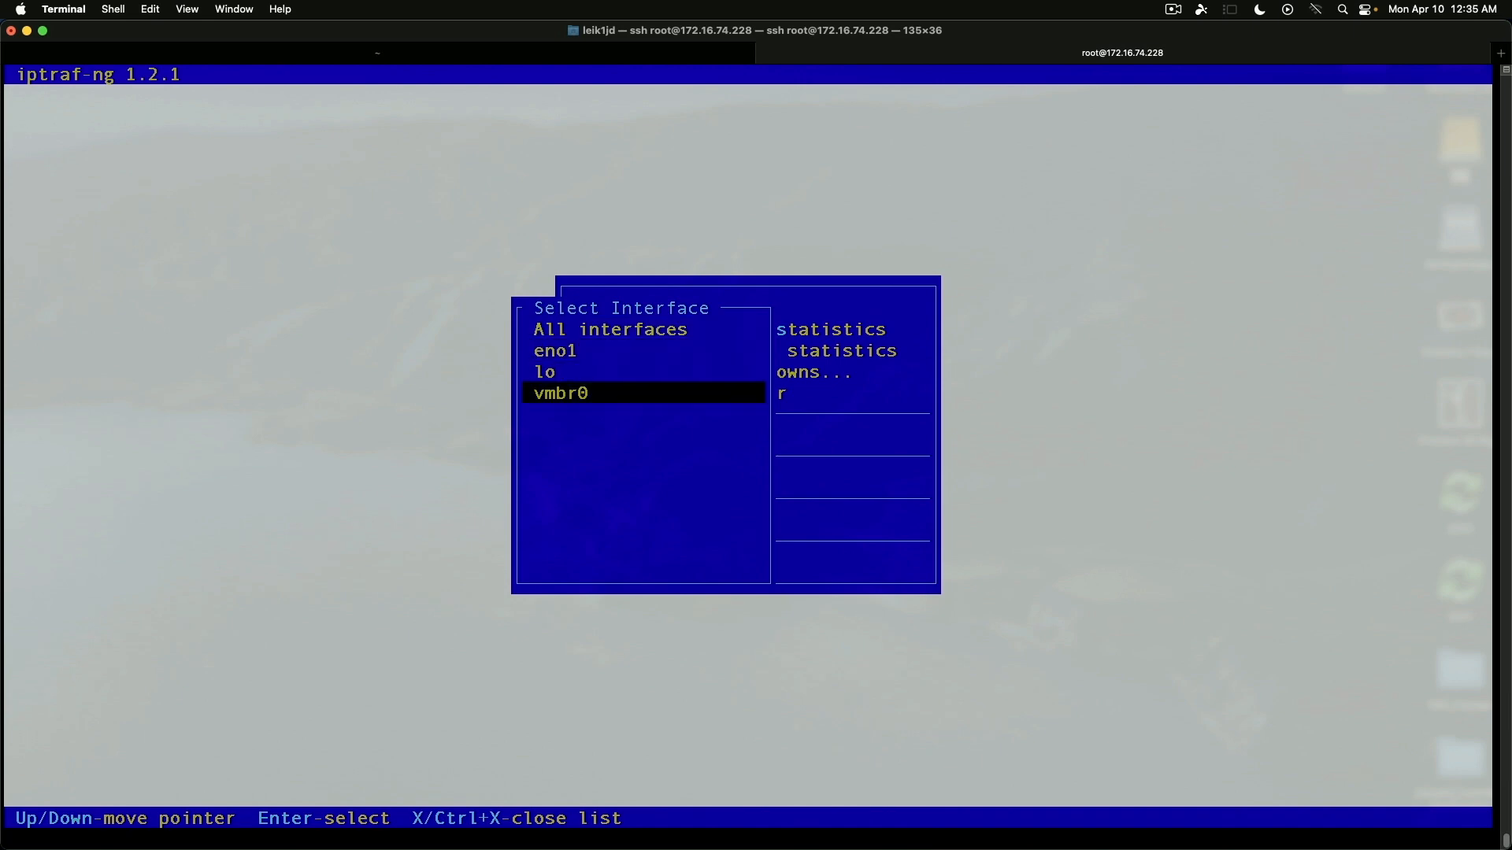
{"action": "key", "text": "Return"}
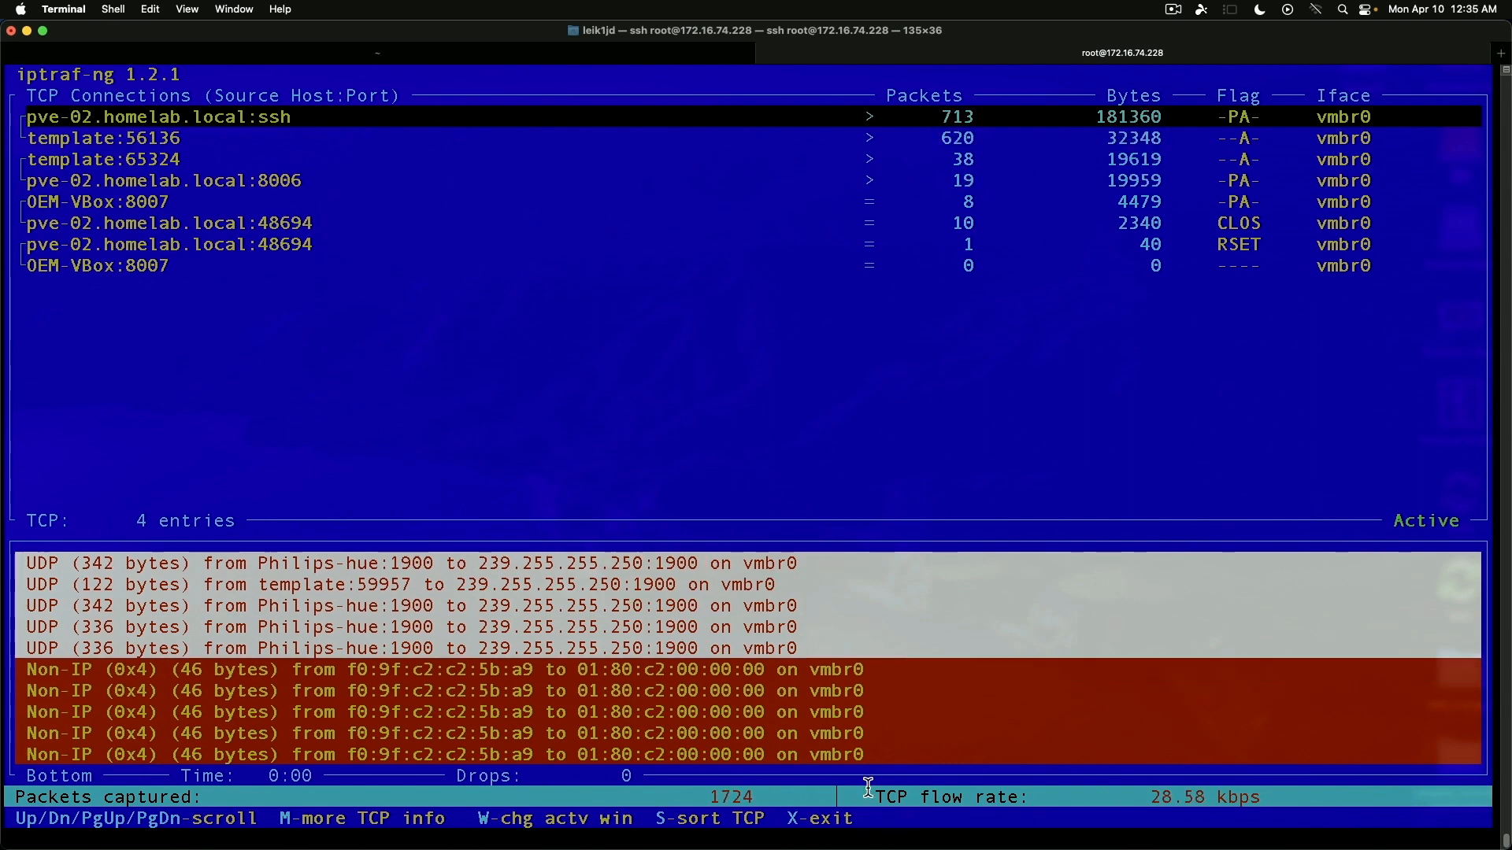
Leave the monitor and show general interface statistics for eno1, lo and vmbr0.
{"action": "key", "text": "x"}
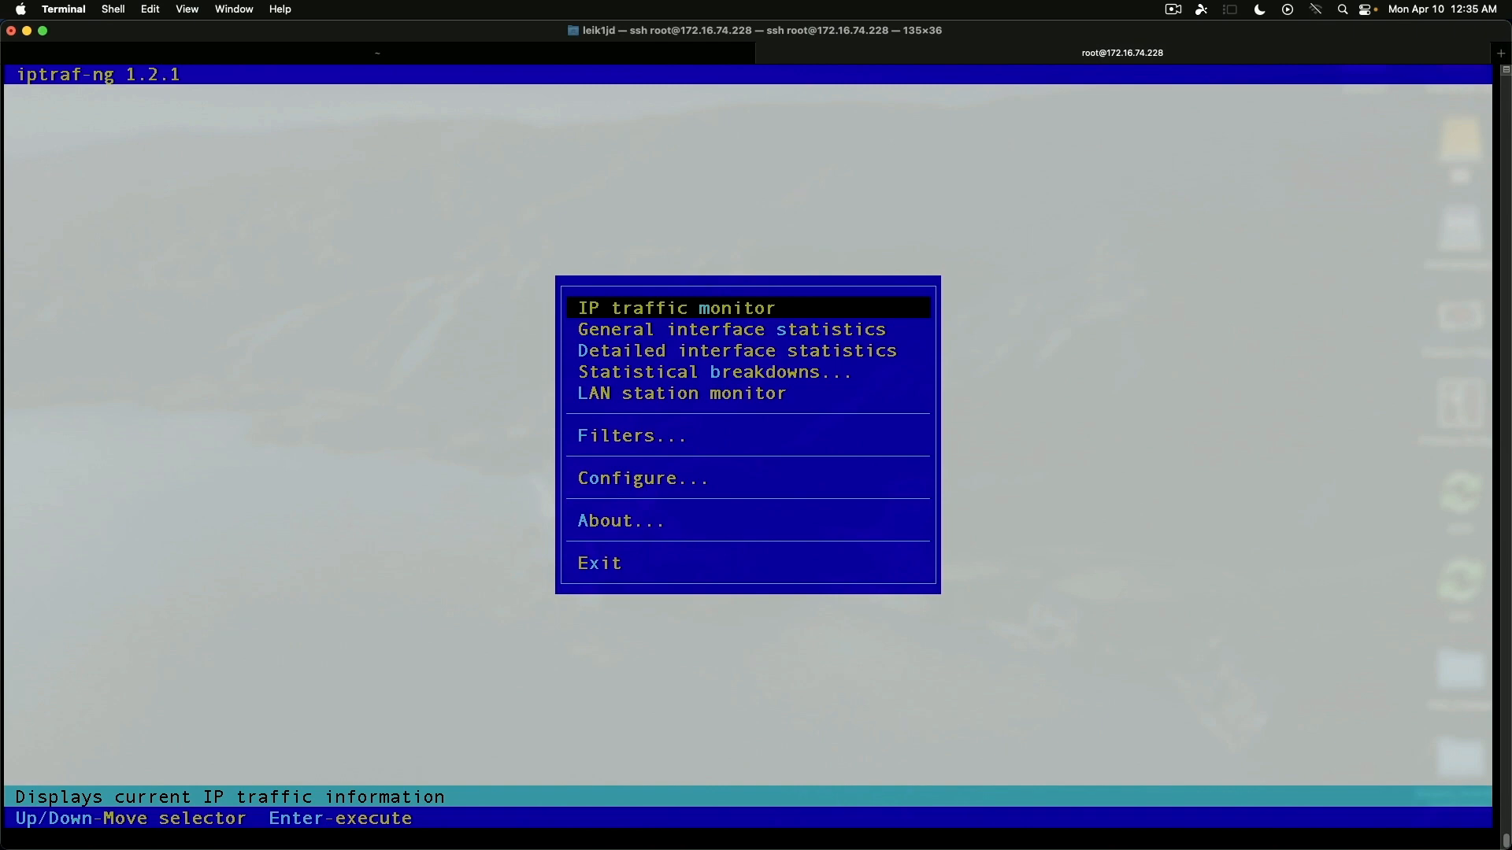
{"action": "key", "text": "Down"}
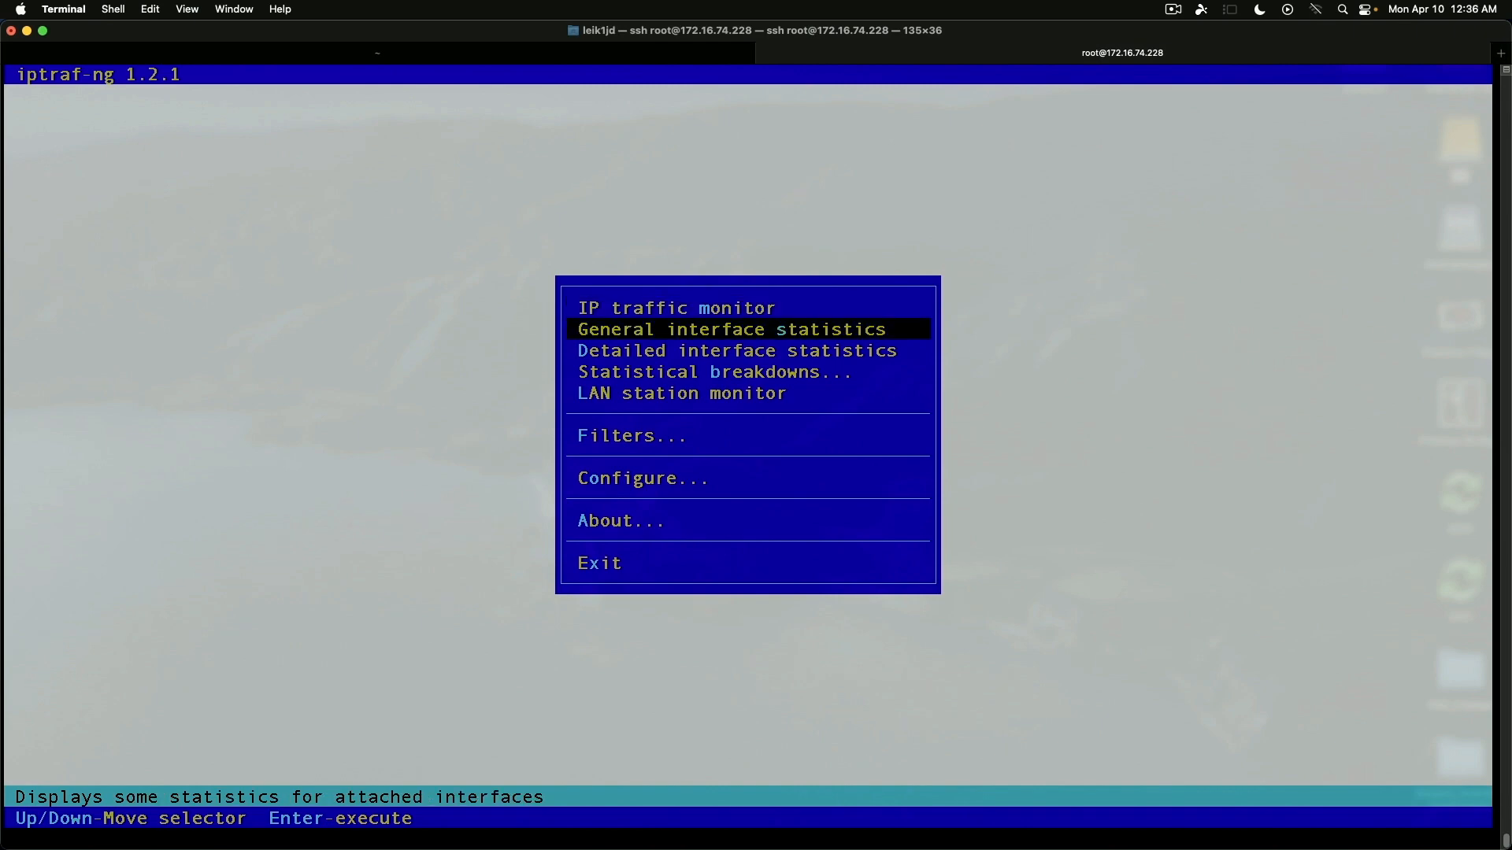
{"action": "key", "text": "Return"}
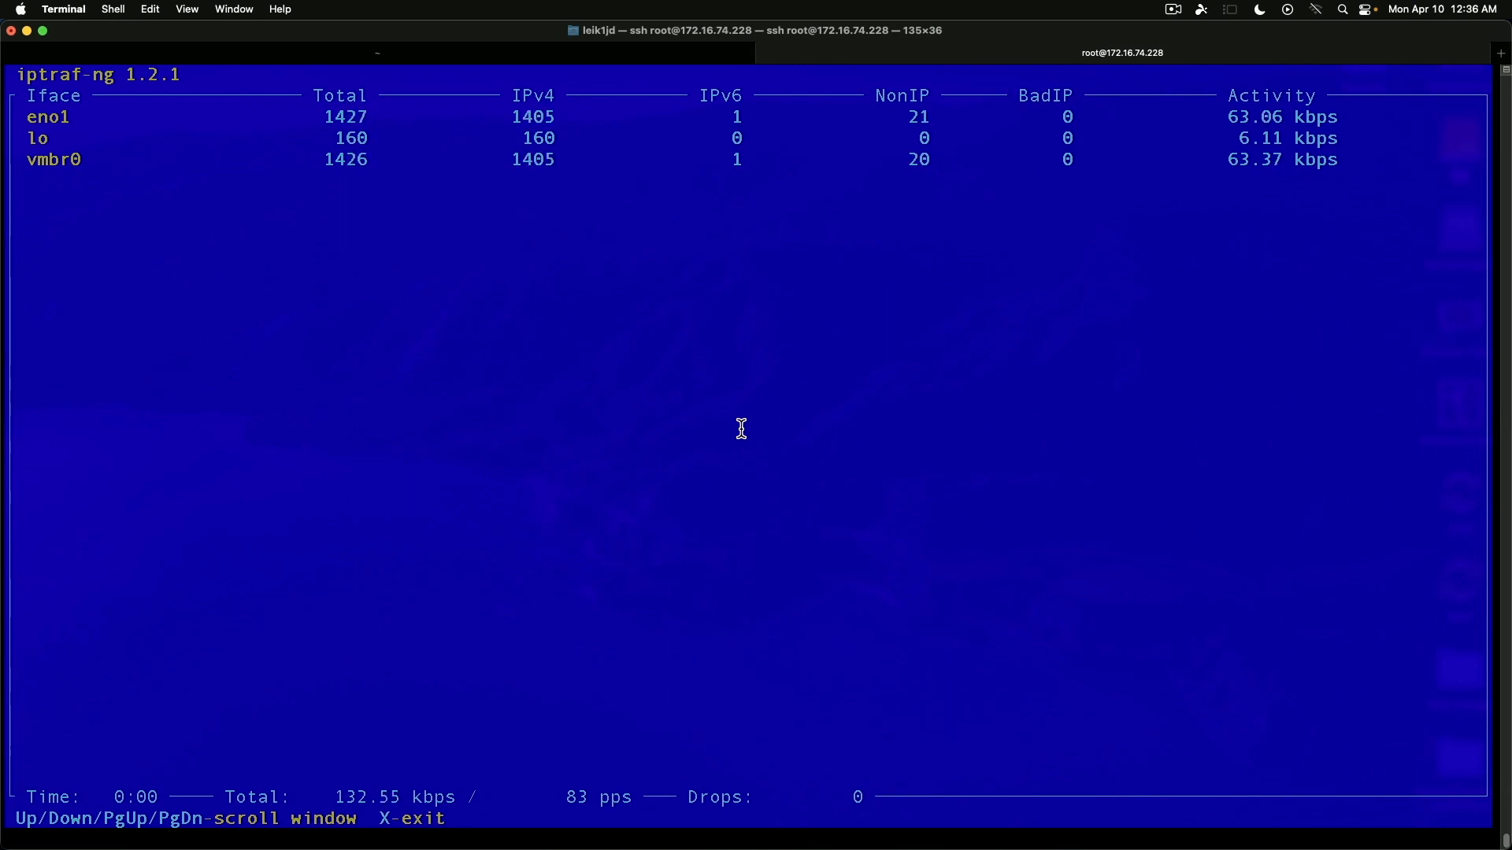
Leave general statistics and show detailed interface statistics for vmbr0.
{"action": "key", "text": "x"}
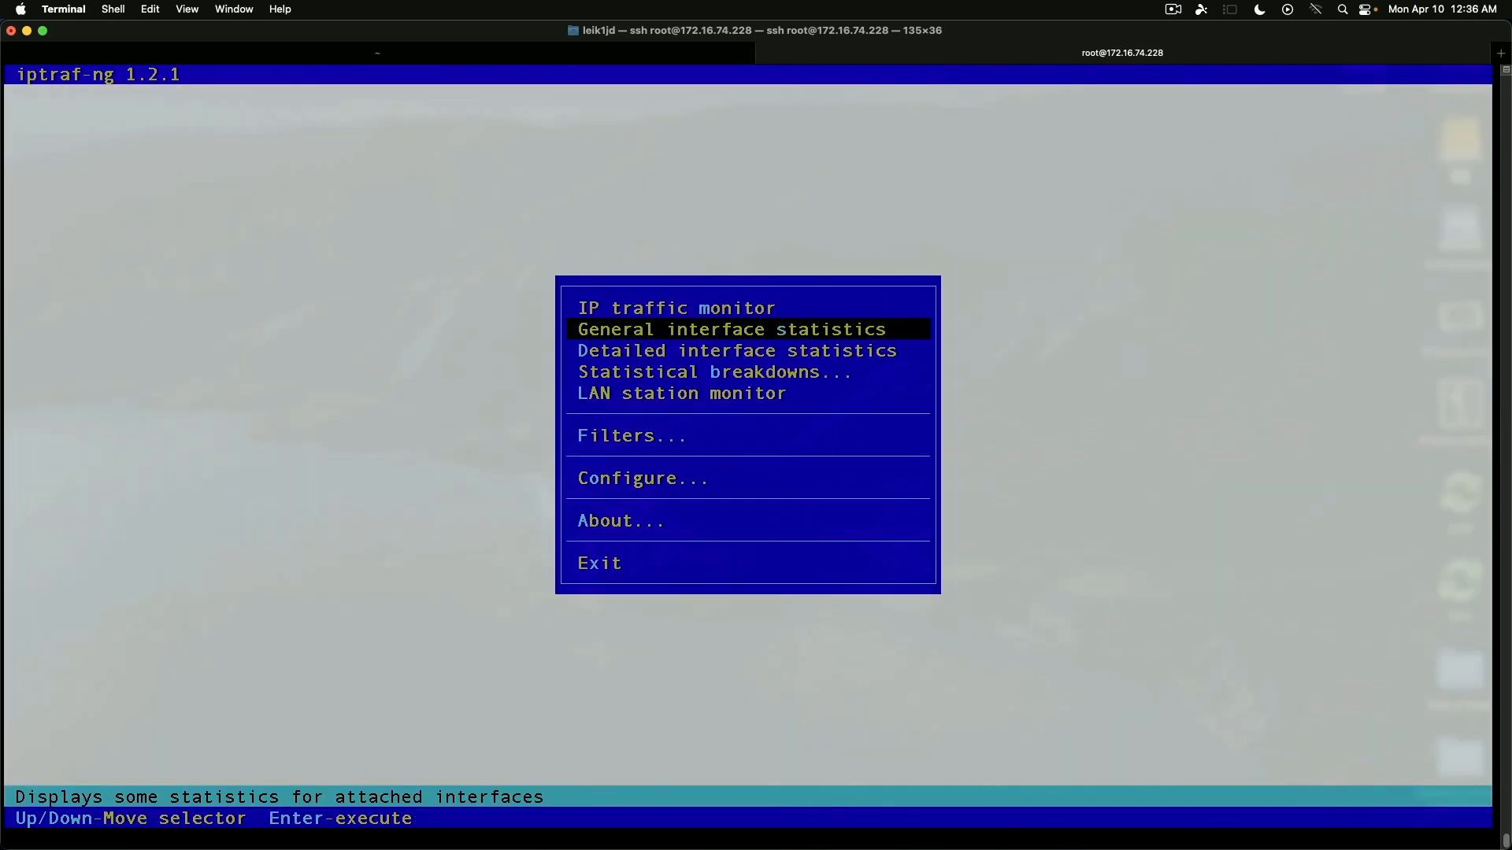
{"action": "key", "text": "Down"}
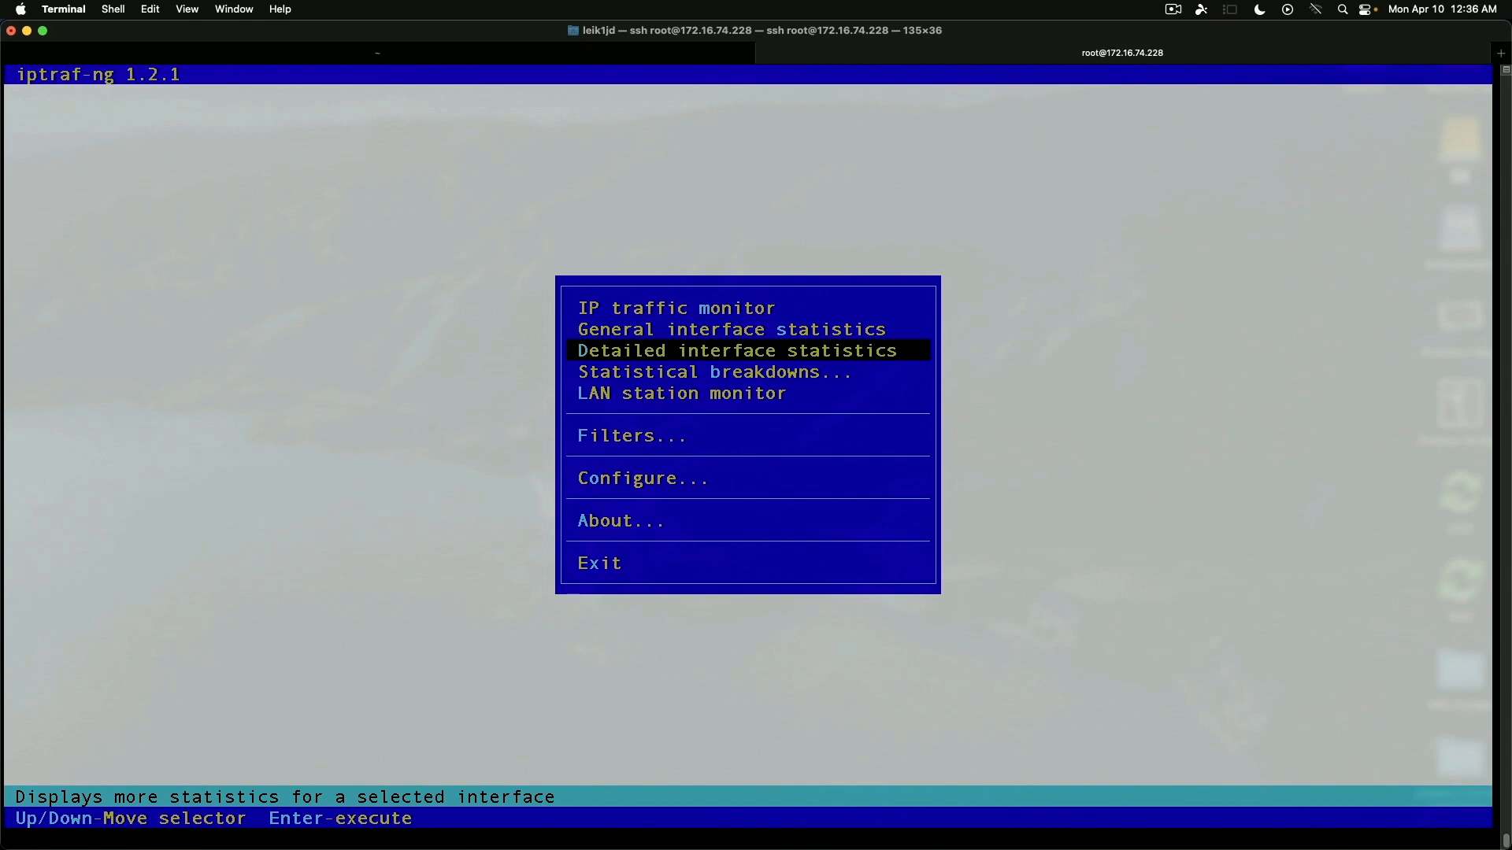
{"action": "key", "text": "Return"}
{"action": "key", "text": "Down"}
{"action": "key", "text": "Down"}
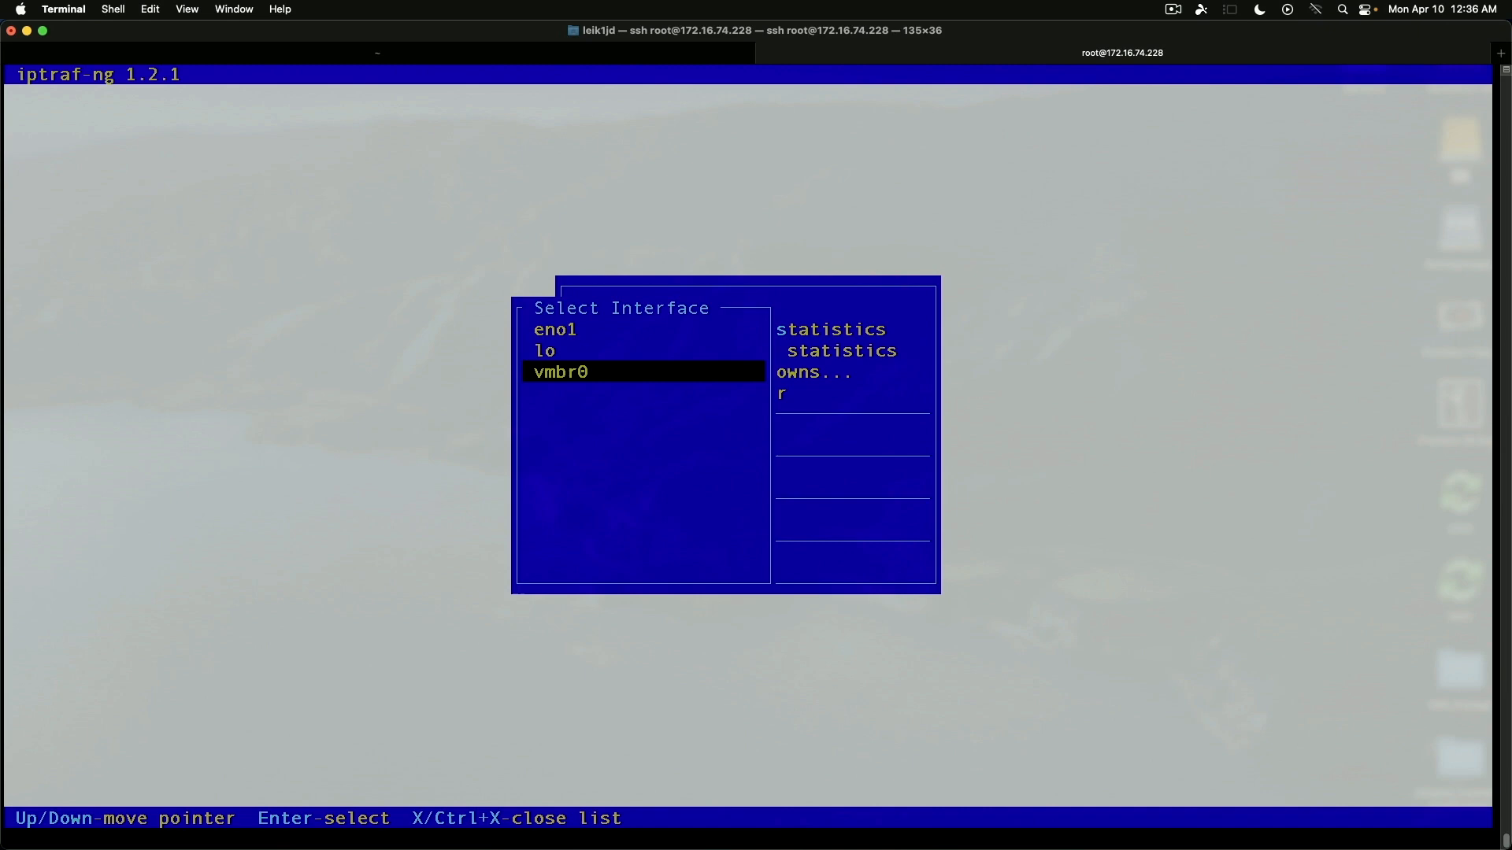
{"action": "key", "text": "Return"}
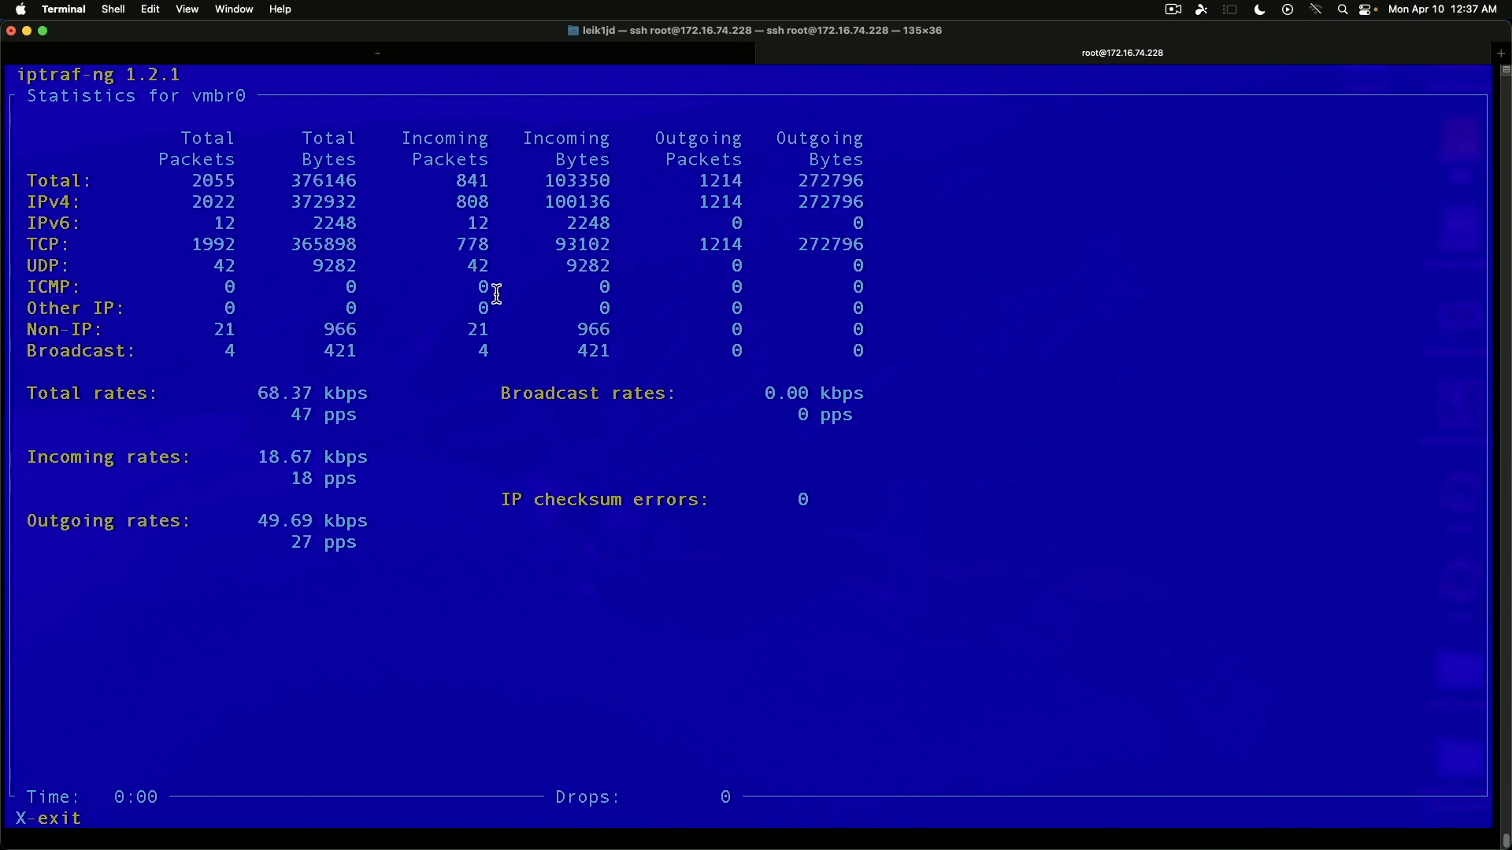
Ping 172.16.74.228 from the local zsh tab and highlight vmbr0's climbing ICMP row.
{"action": "left_click", "coordinate": [512, 60]}
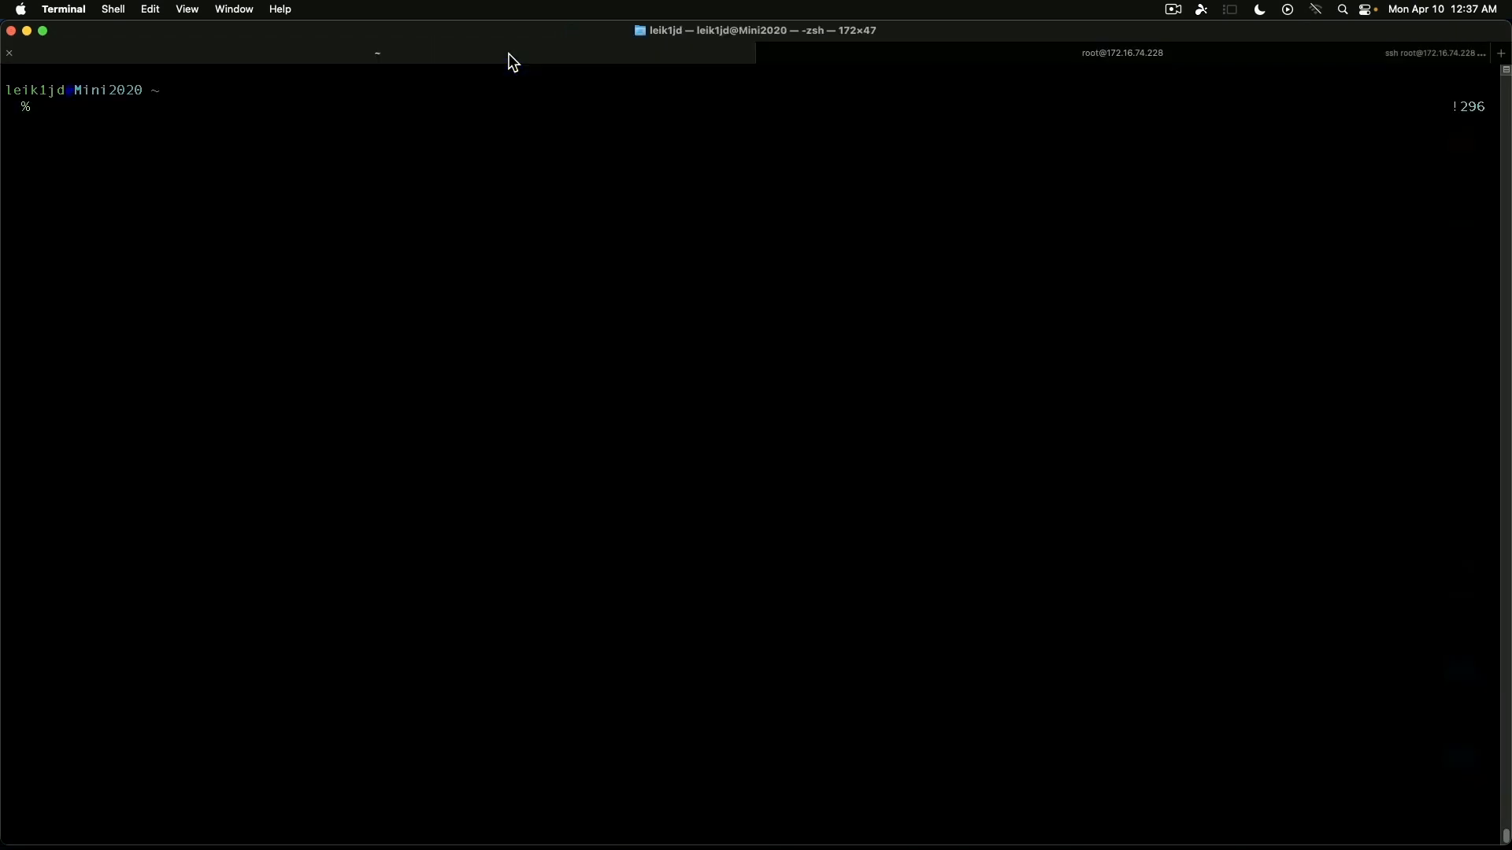
{"action": "type", "text": "ping 172.16.74.228"}
{"action": "key", "text": "Return"}
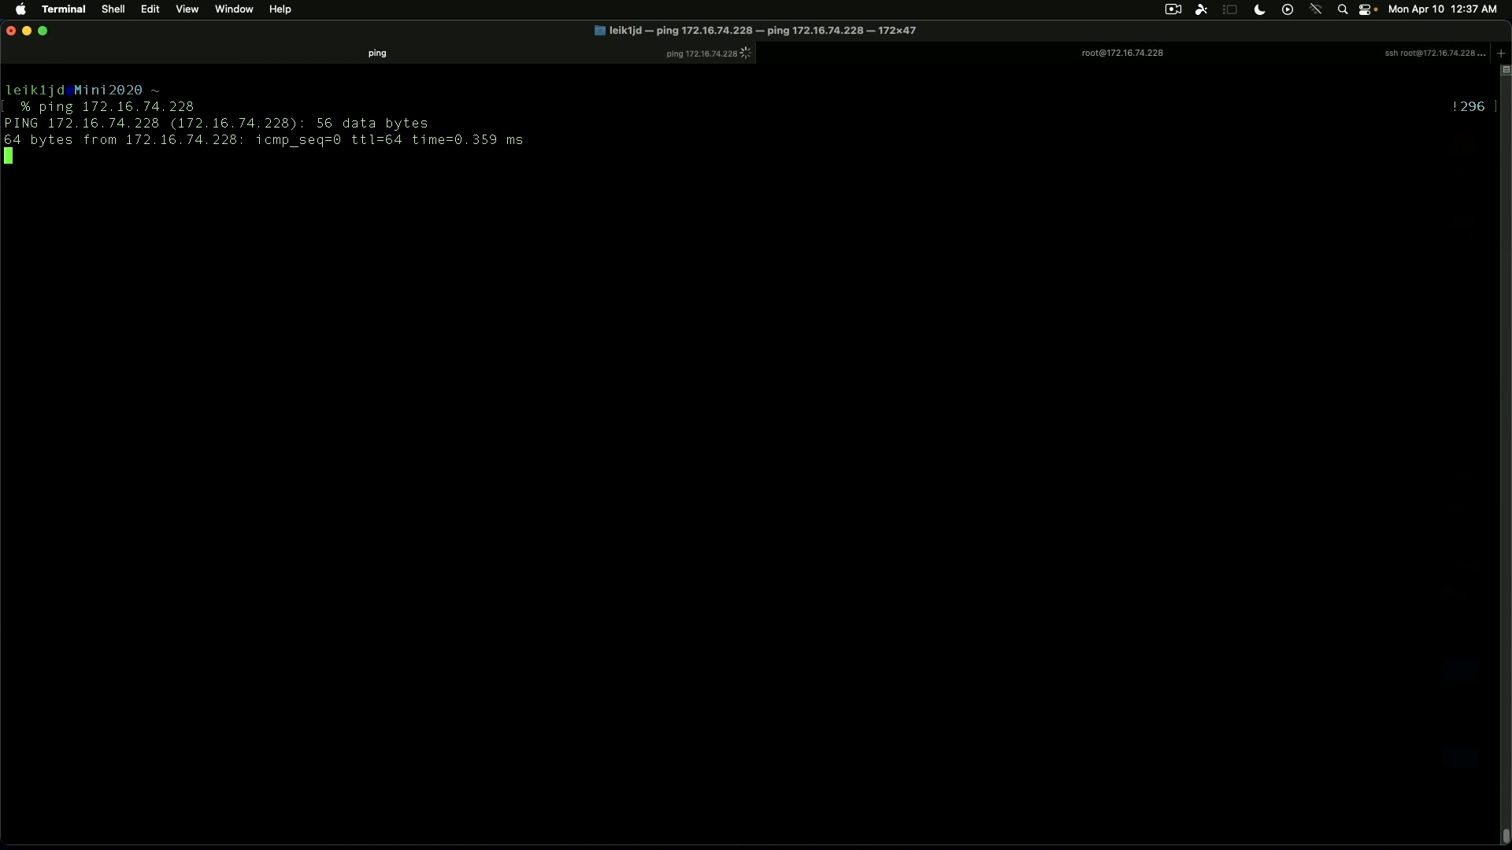
{"action": "left_click", "coordinate": [1122, 52]}
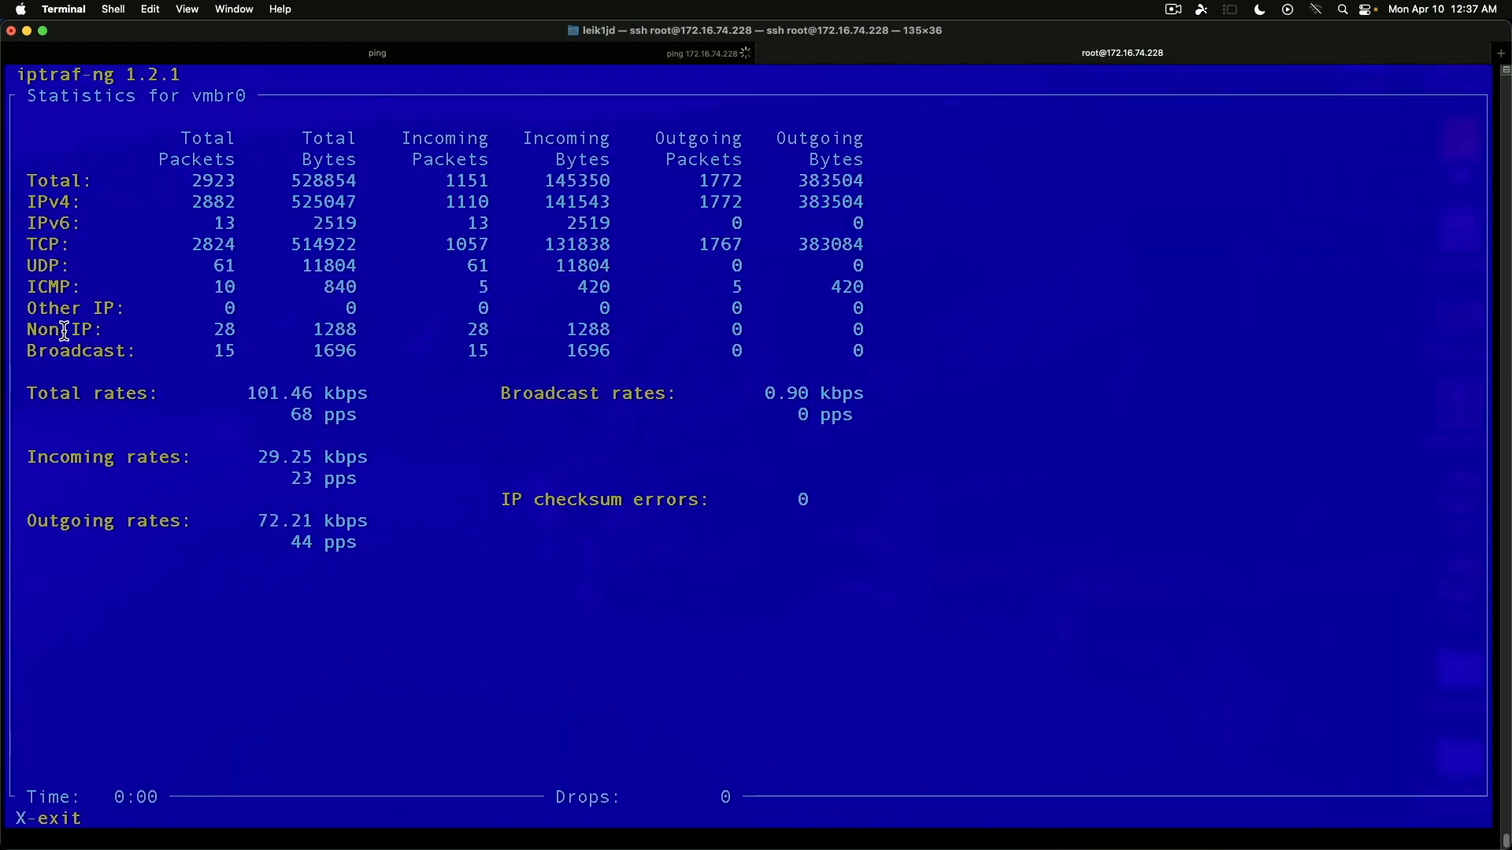
{"action": "left_click_drag", "start_coordinate": [27, 289], "coordinate": [871, 292]}
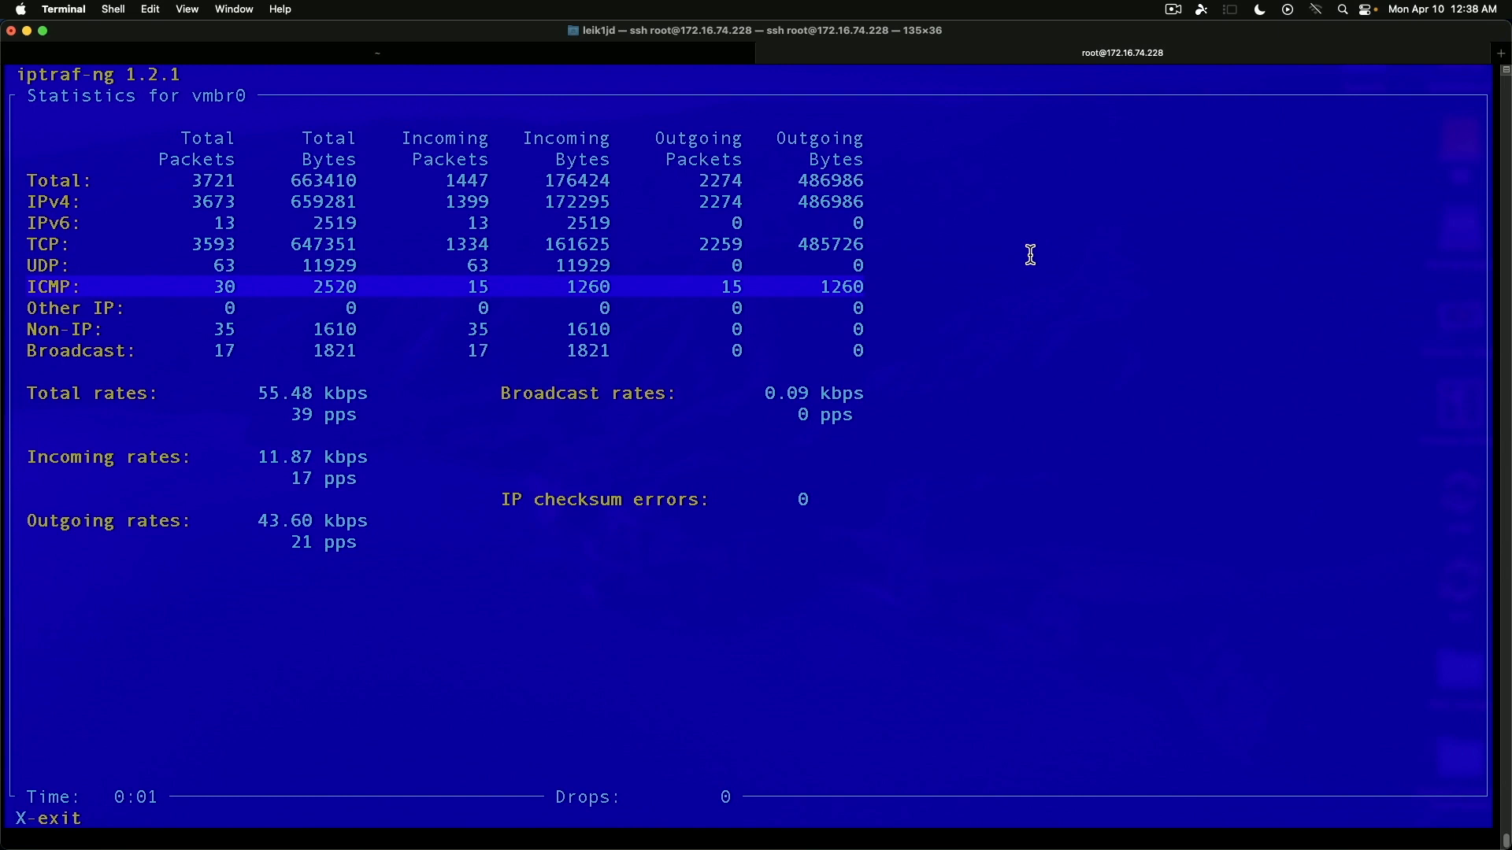
Show the statistical breakdown by TCP/UDP port for the eno1 interface.
{"action": "key", "text": "x"}
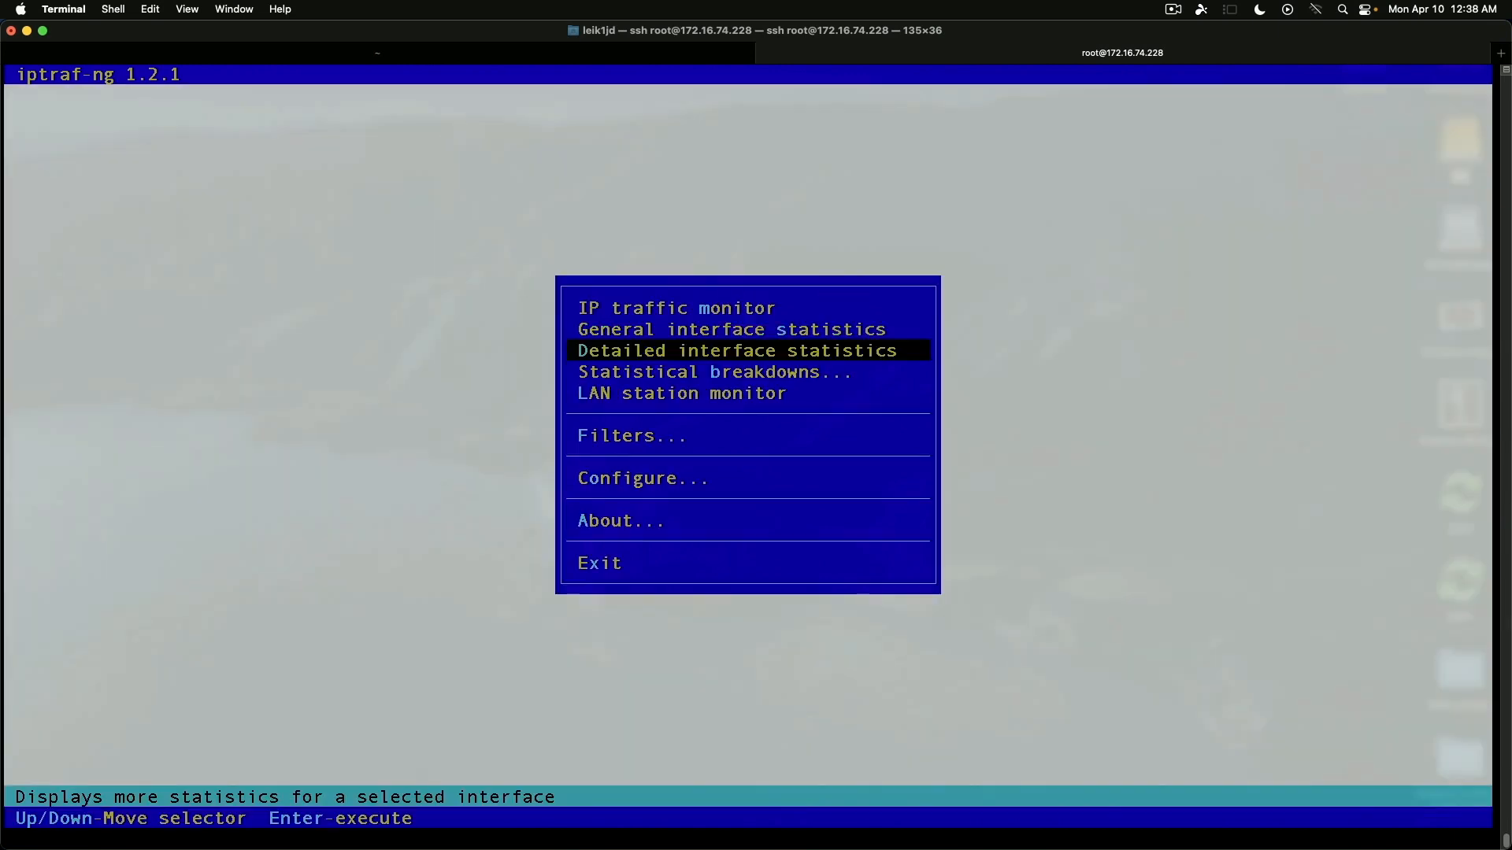
{"action": "key", "text": "Down"}
{"action": "key", "text": "Return"}
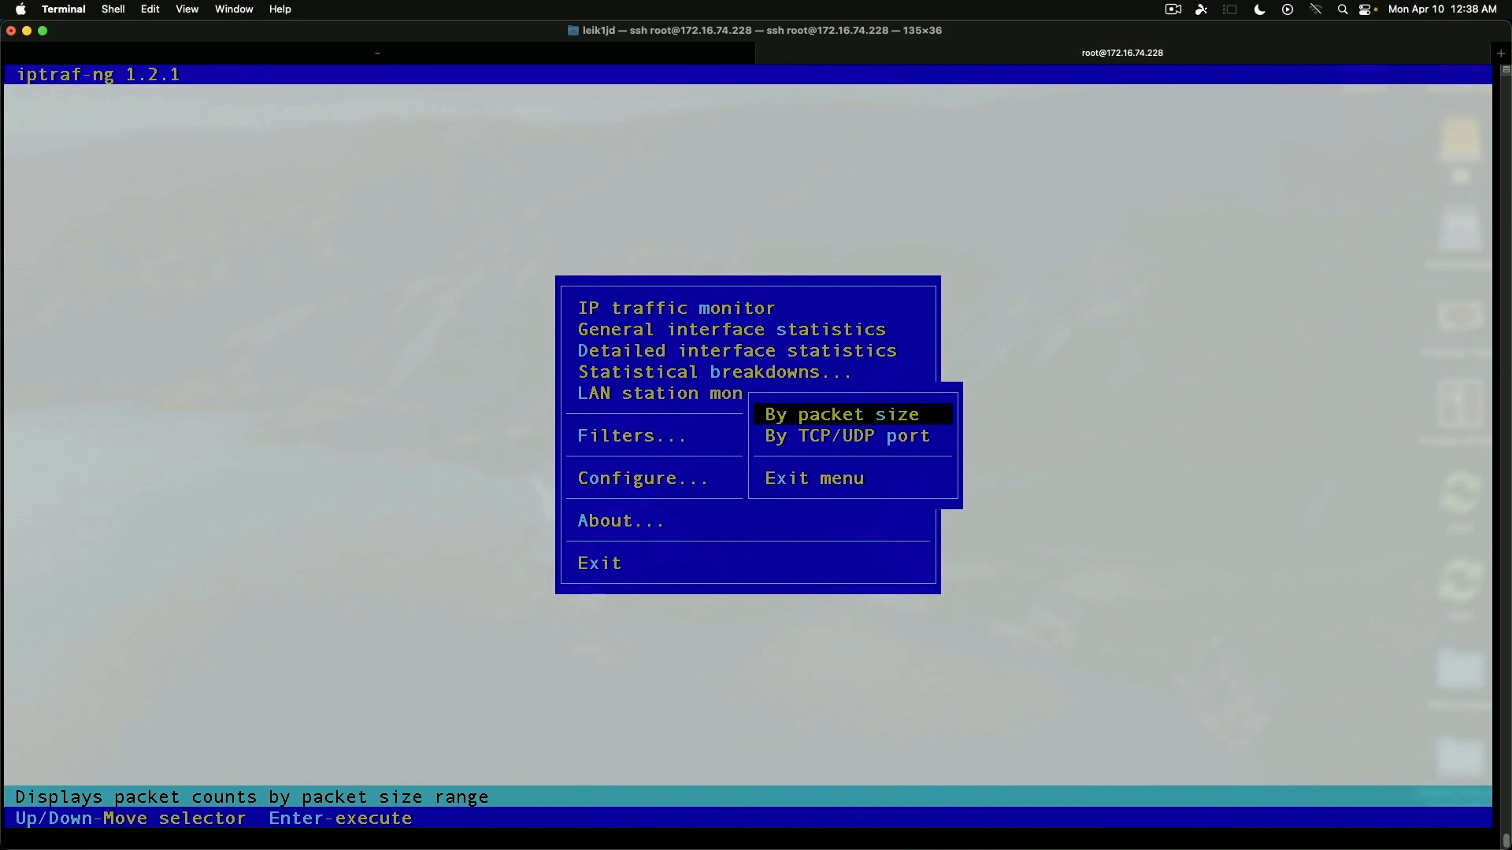
{"action": "key", "text": "Down"}
{"action": "key", "text": "Return"}
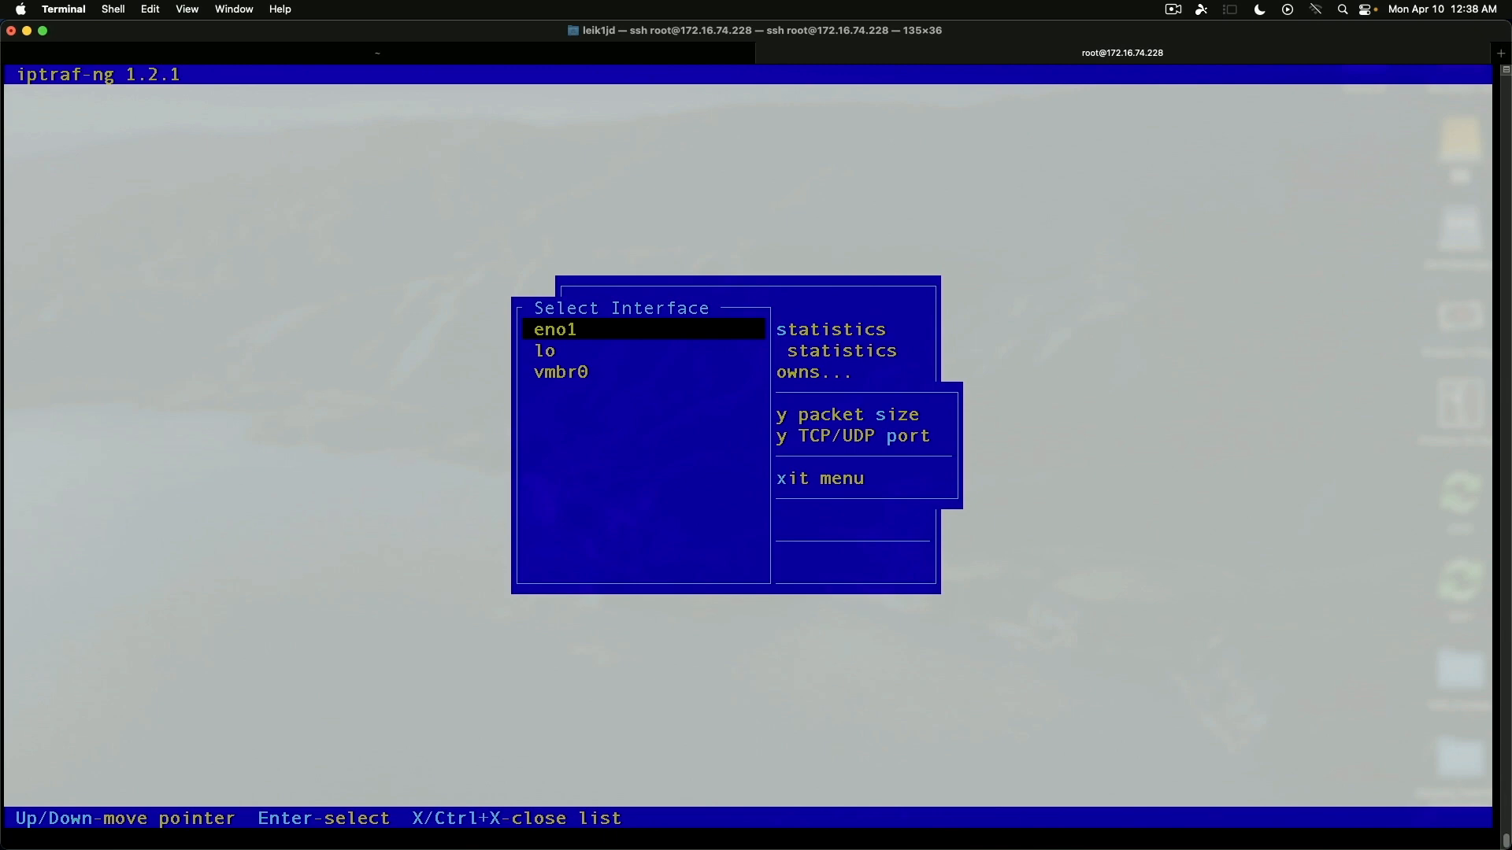
{"action": "key", "text": "Return"}
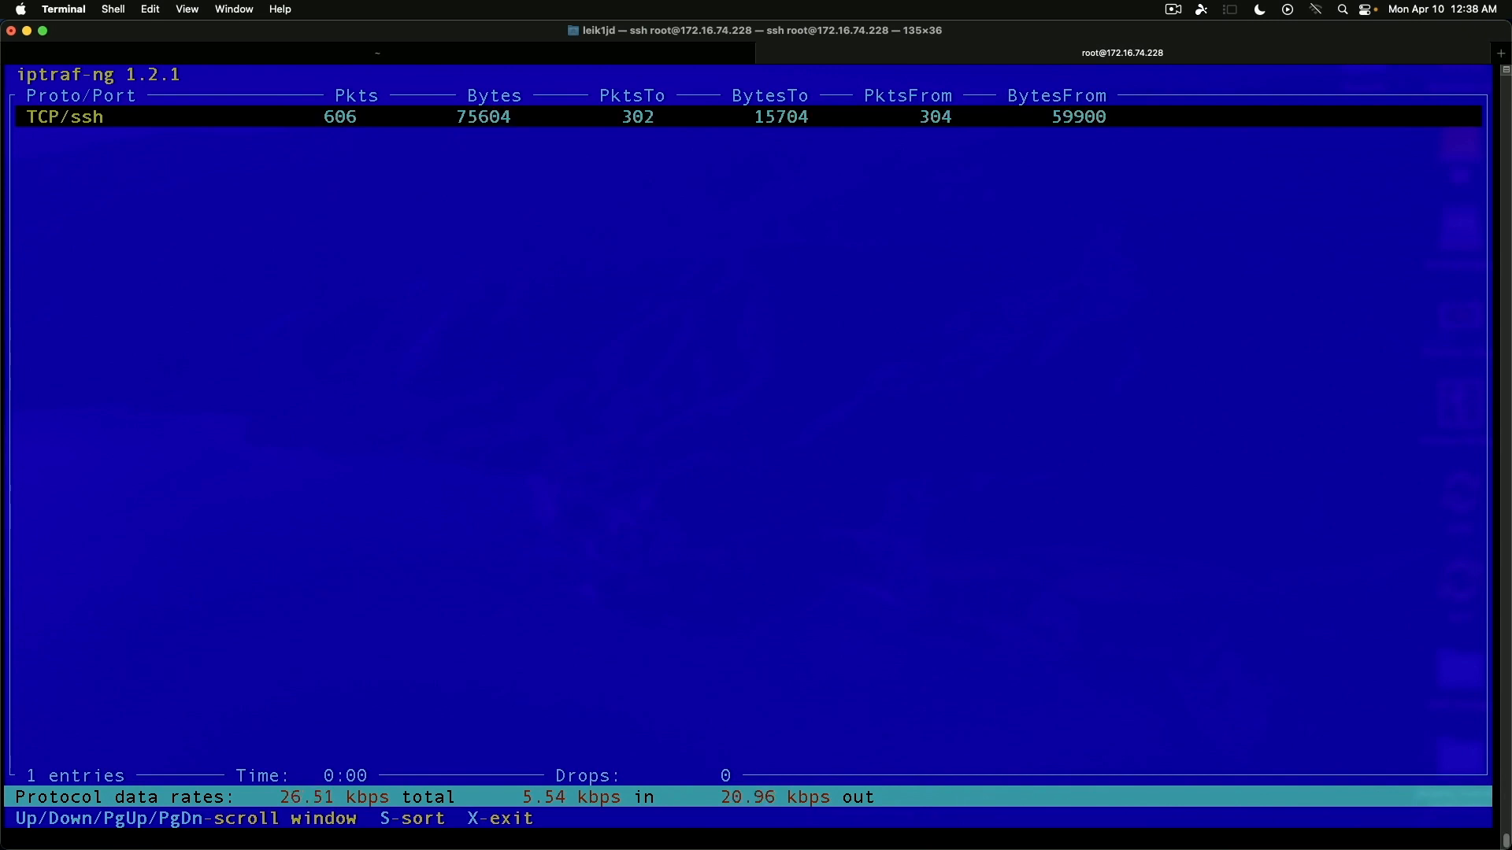
Run the LAN station monitor on all interfaces to list Ethernet stations.
{"action": "key", "text": "x"}
{"action": "key", "text": "Down"}
{"action": "key", "text": "Return"}
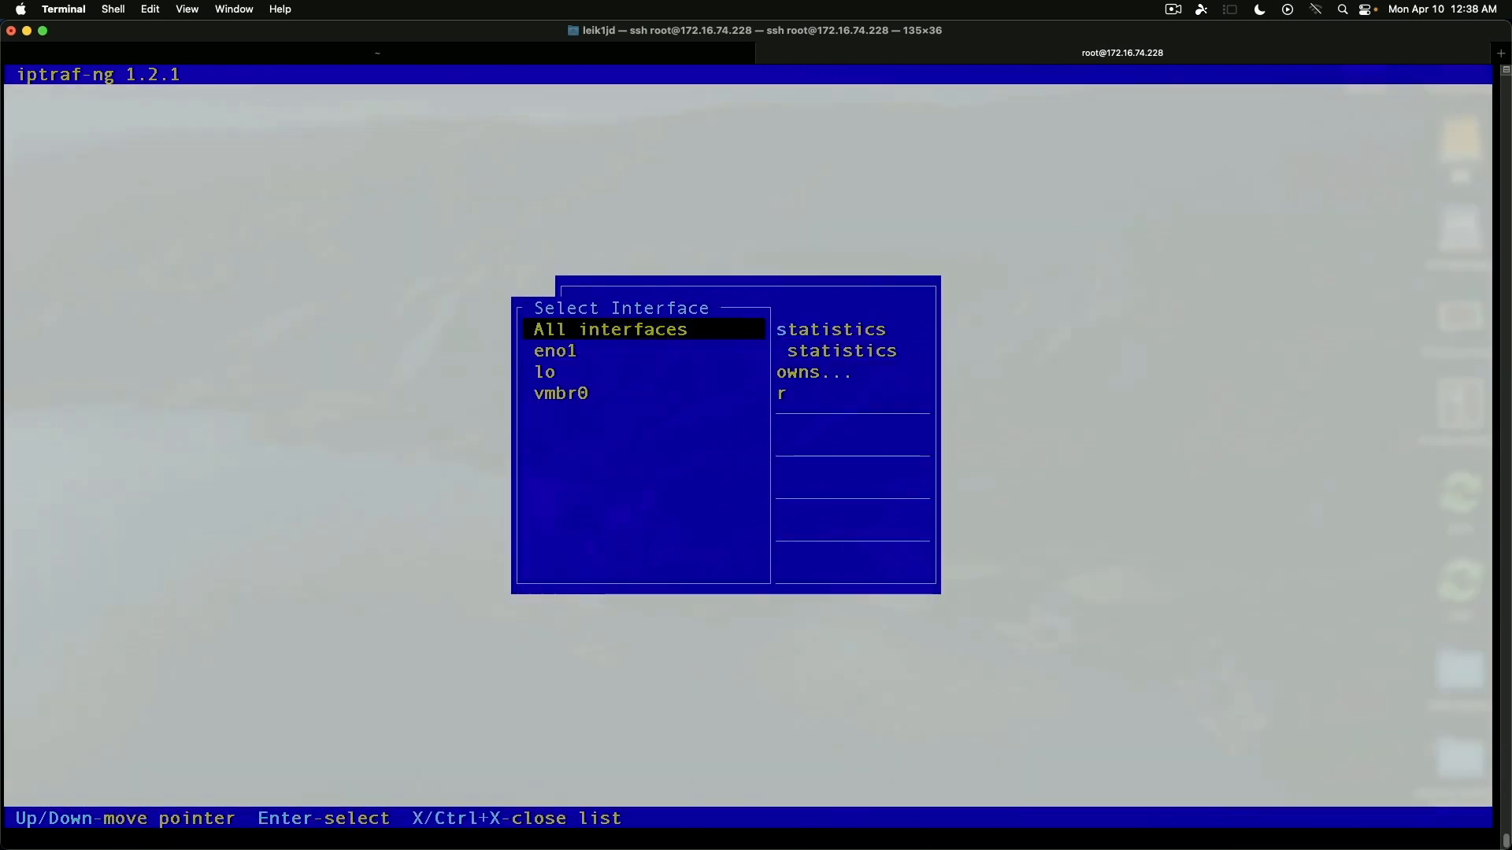
{"action": "key", "text": "Return"}
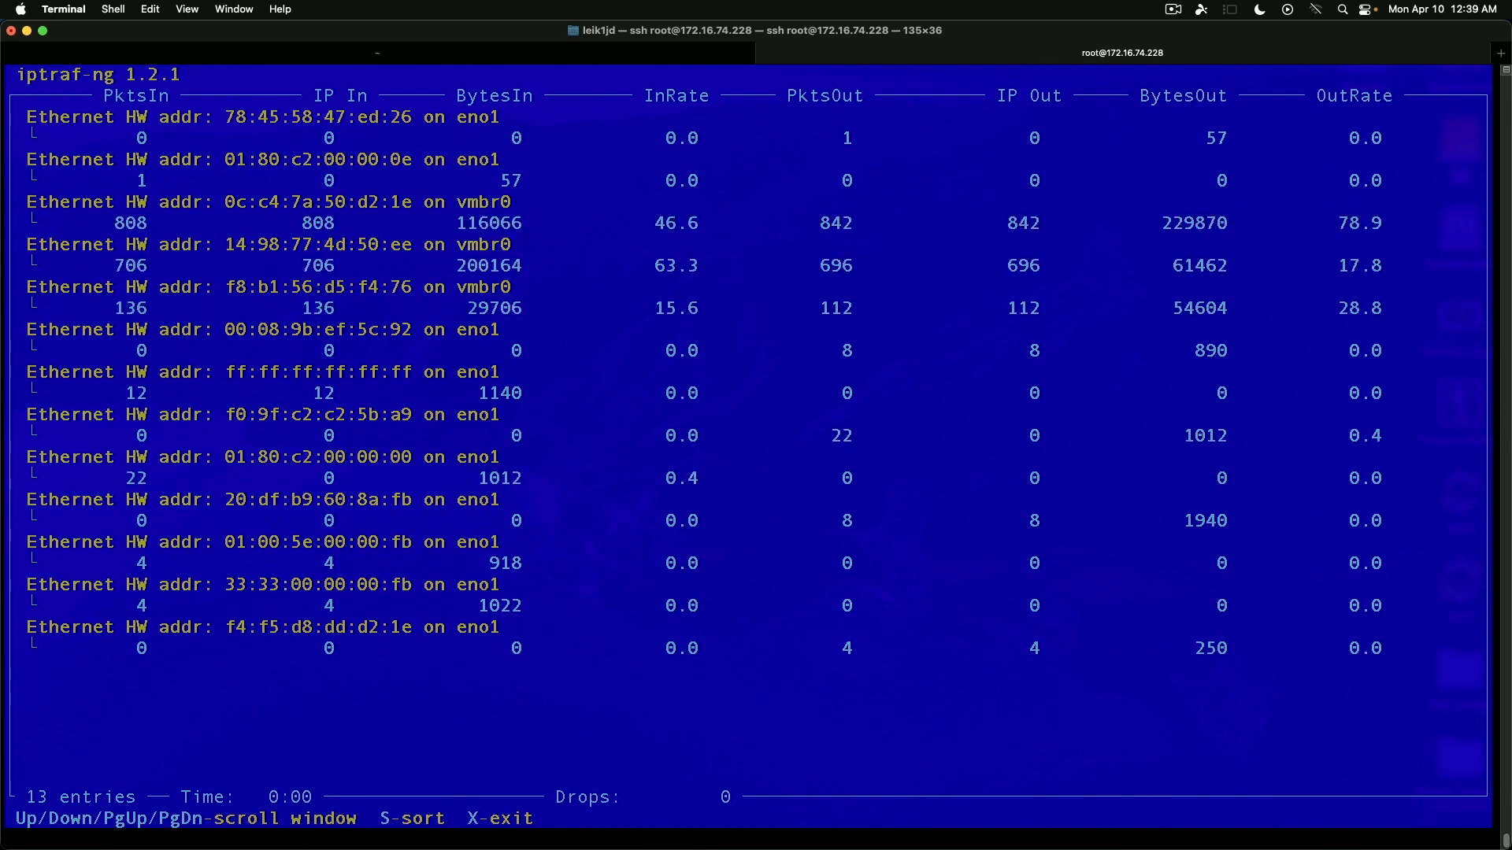
View the Filters status (no IP filter, ARP/RARP hidden) and exit it.
{"action": "key", "text": "x"}
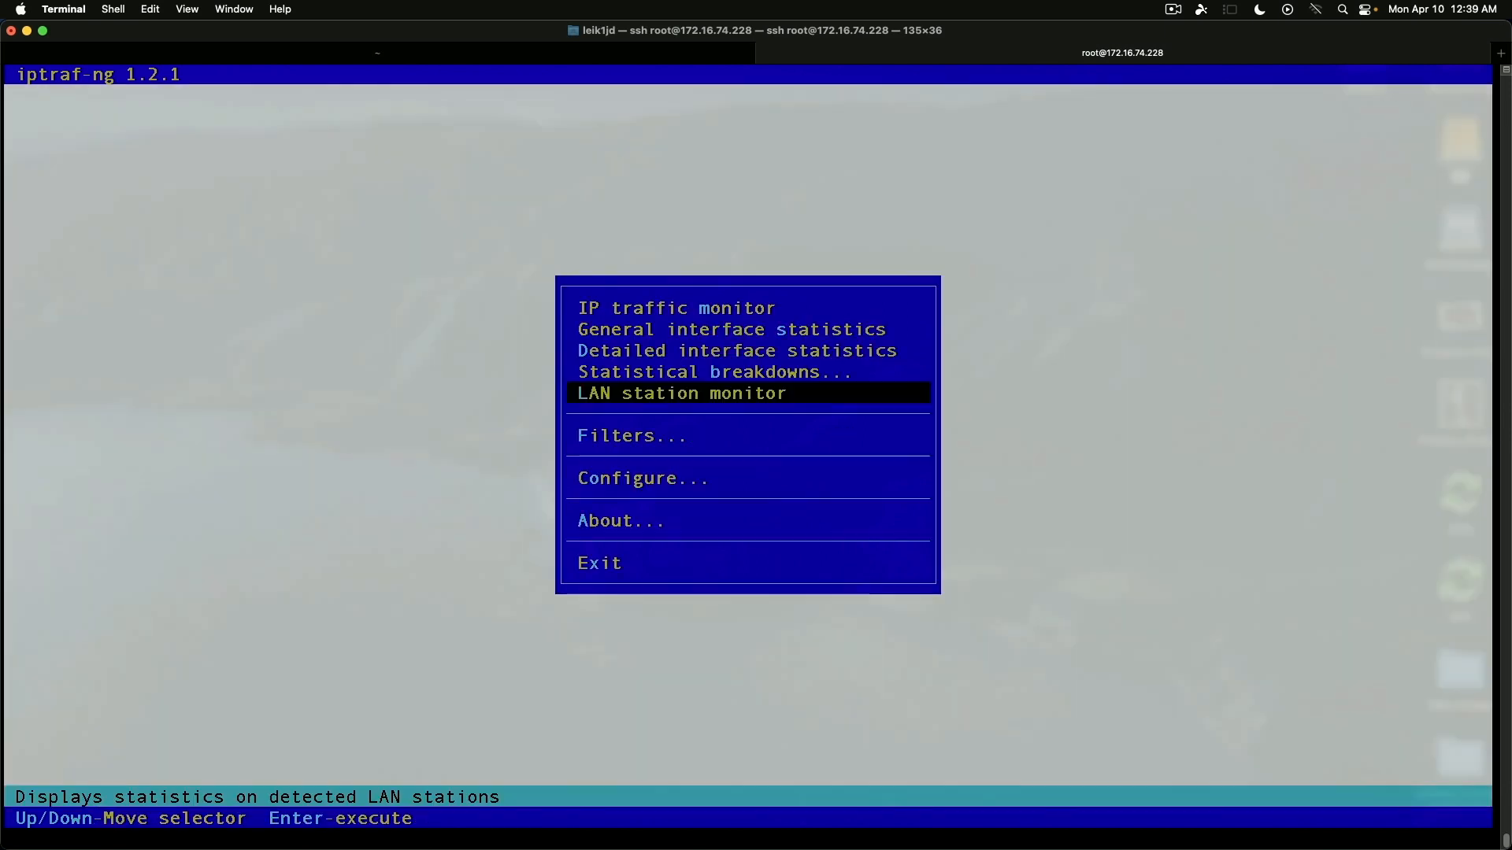
{"action": "key", "text": "Down"}
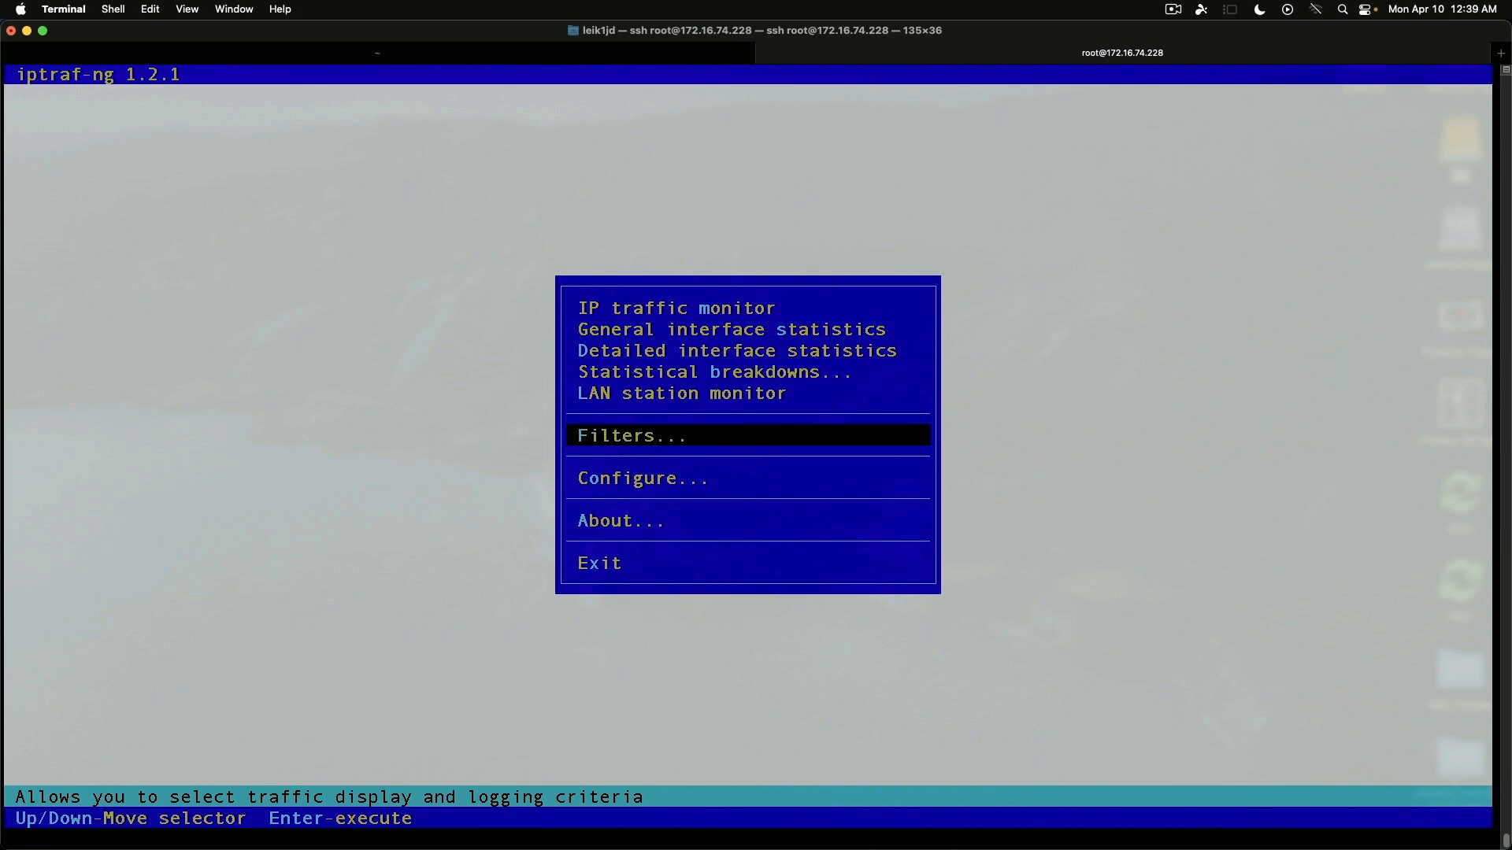
{"action": "key", "text": "Return"}
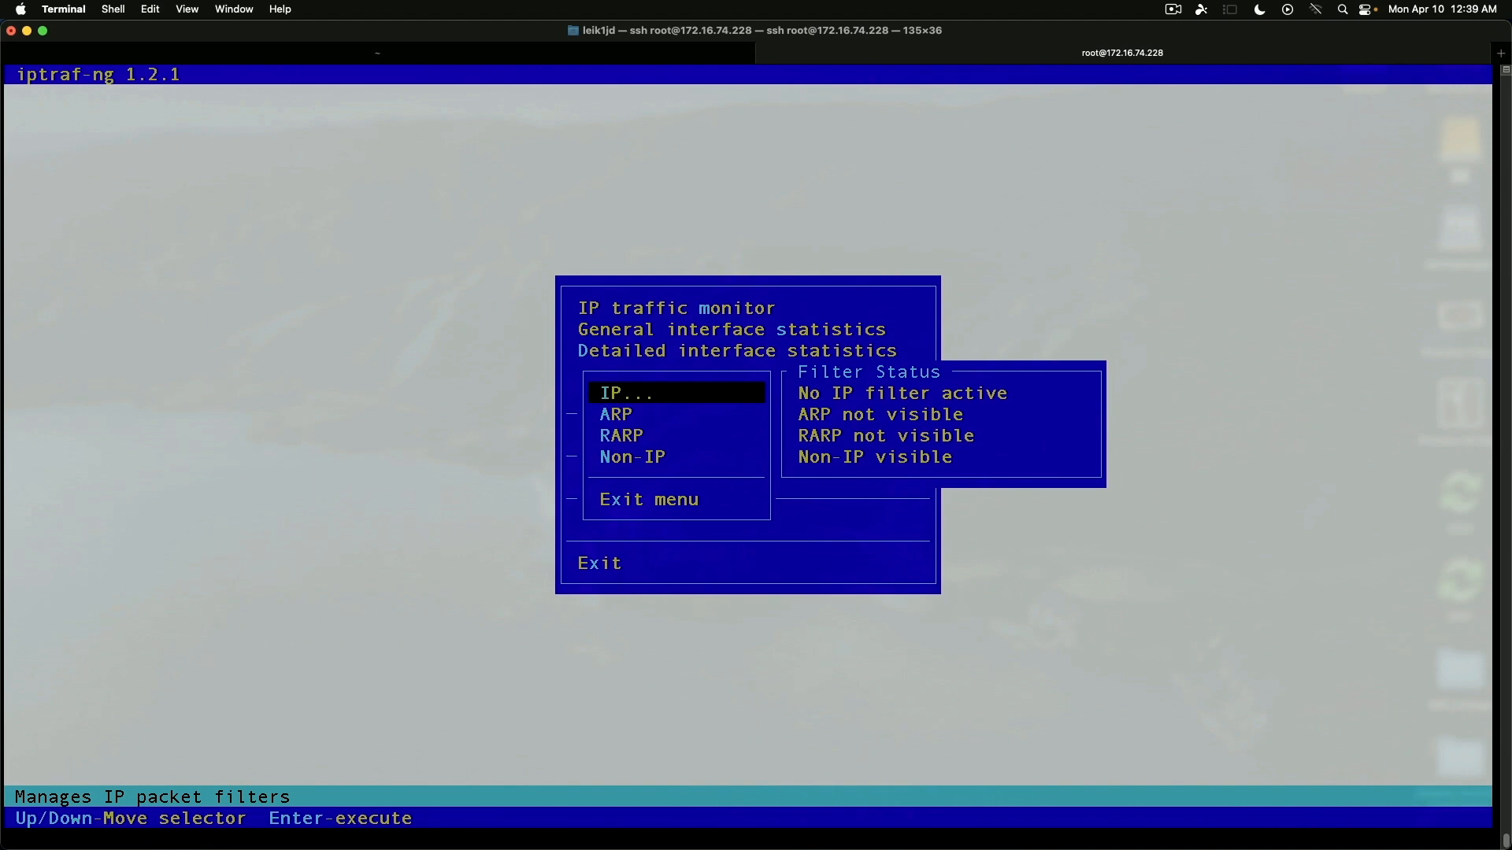
{"action": "key", "text": "Up"}
{"action": "key", "text": "Return"}
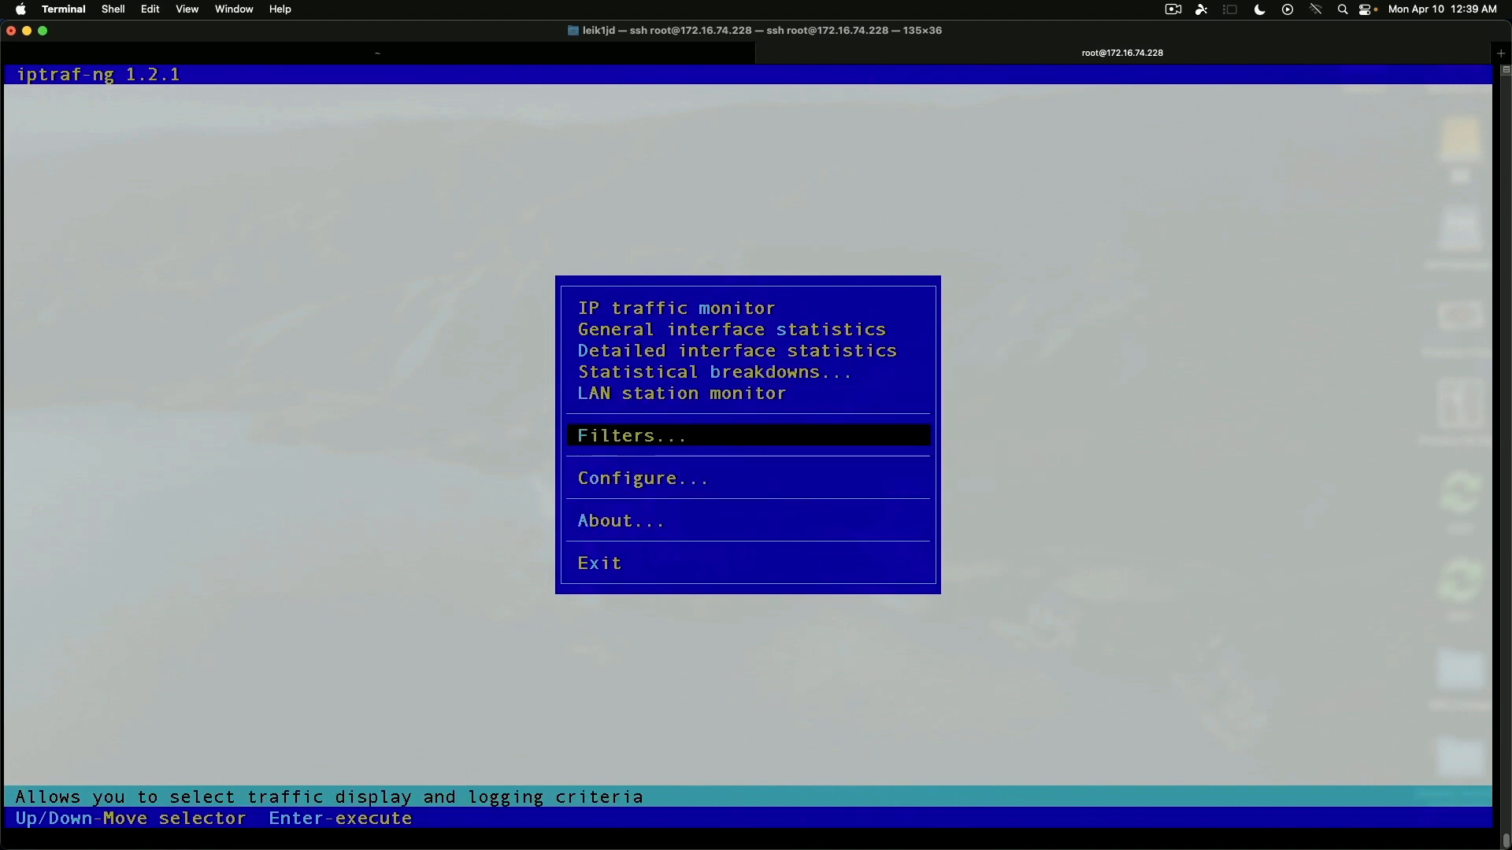
Enter the Configure screen listing options and current settings.
{"action": "key", "text": "Down"}
{"action": "key", "text": "Return"}
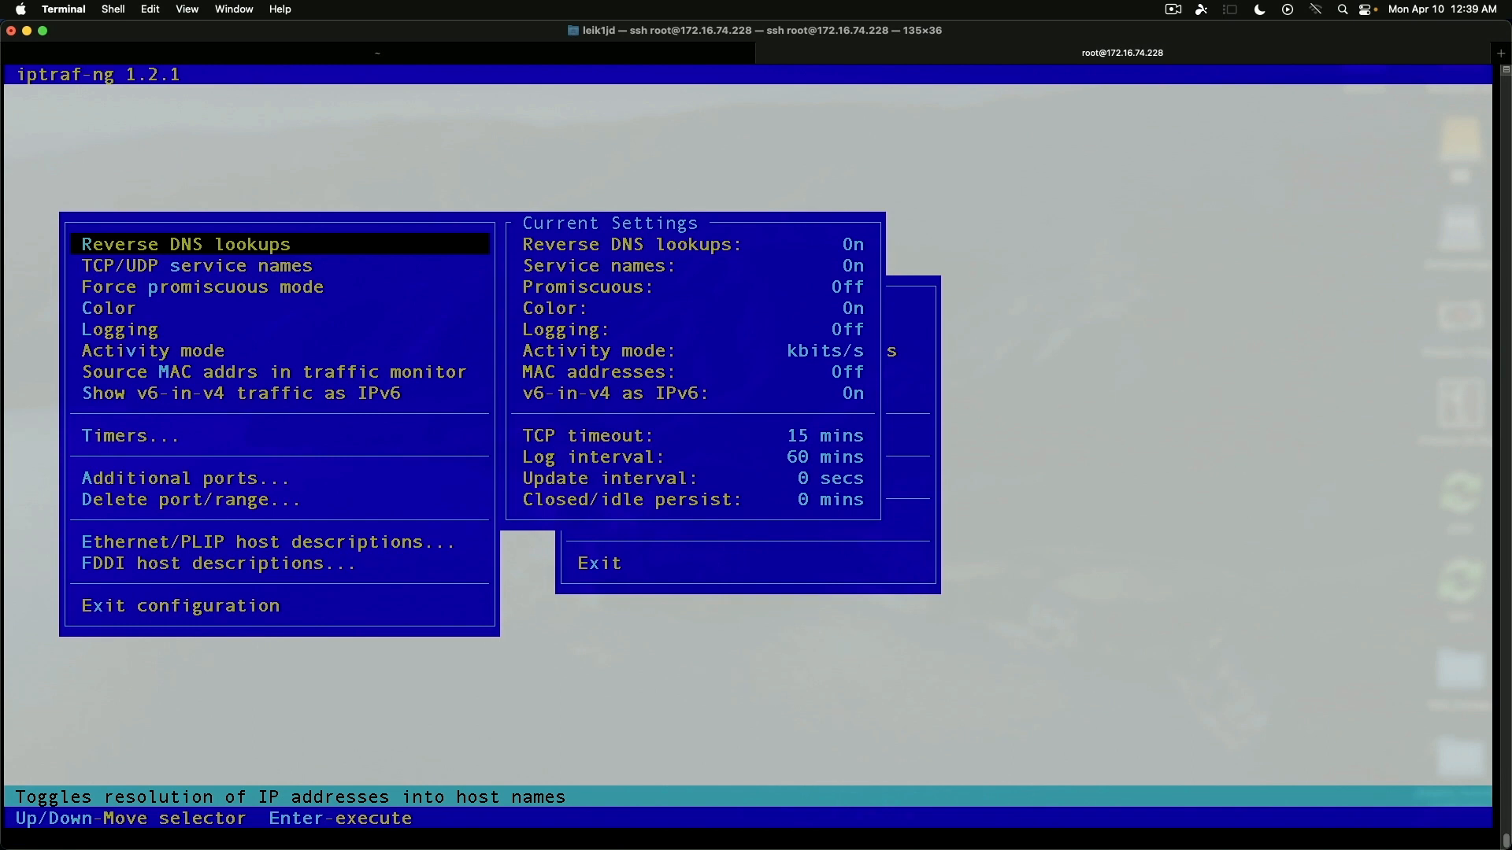
Toggle Reverse DNS and service names off and back on, then turn forced promiscuous mode On.
{"action": "key", "text": "Return"}
{"action": "key", "text": "Down"}
{"action": "key", "text": "Up"}
{"action": "key", "text": "Return"}
{"action": "key", "text": "Down"}
{"action": "key", "text": "Return"}
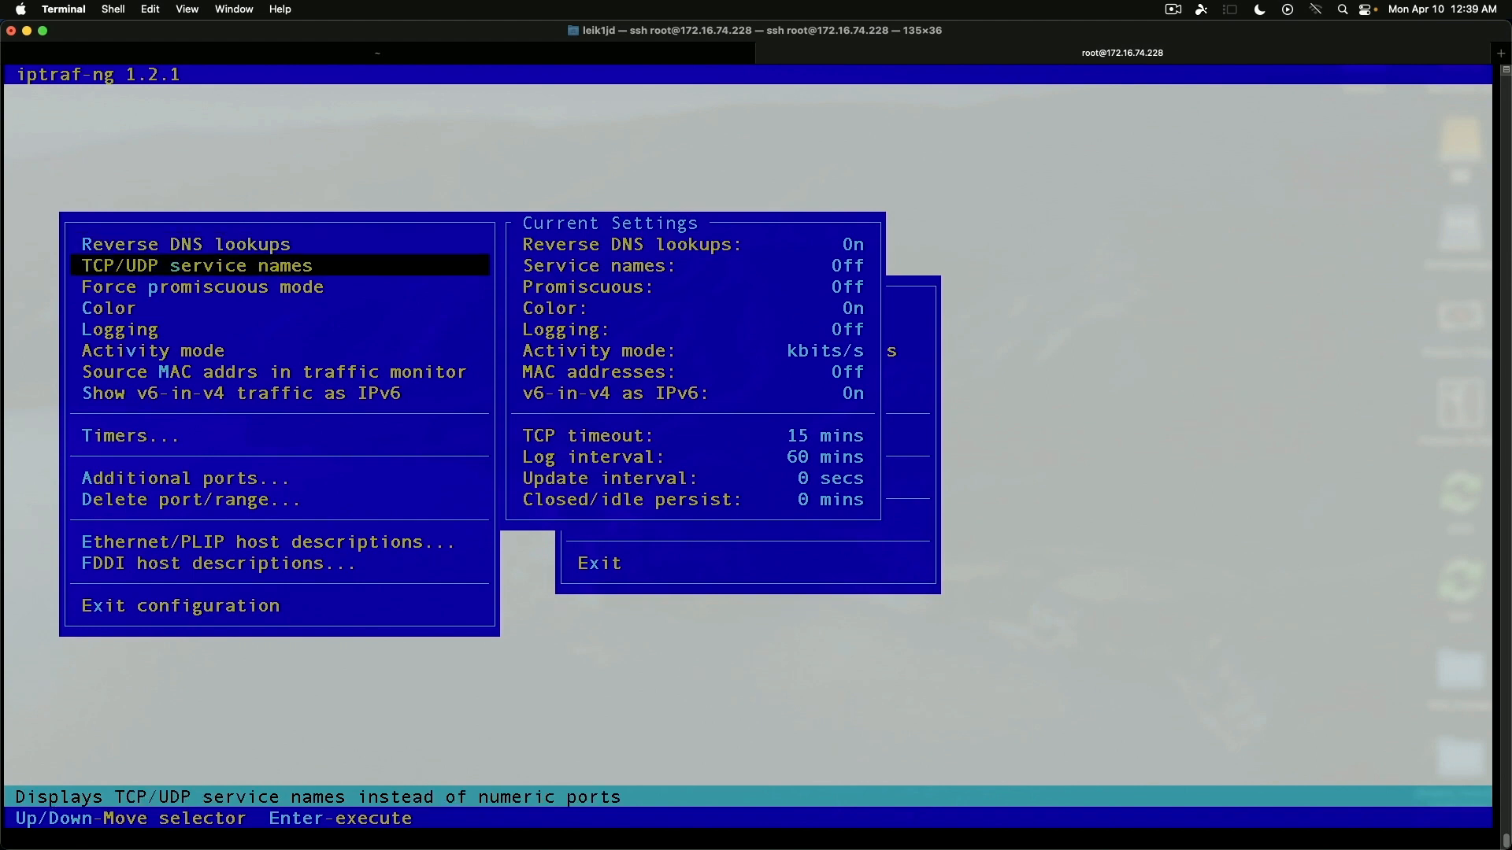
{"action": "key", "text": "Return"}
{"action": "key", "text": "Down"}
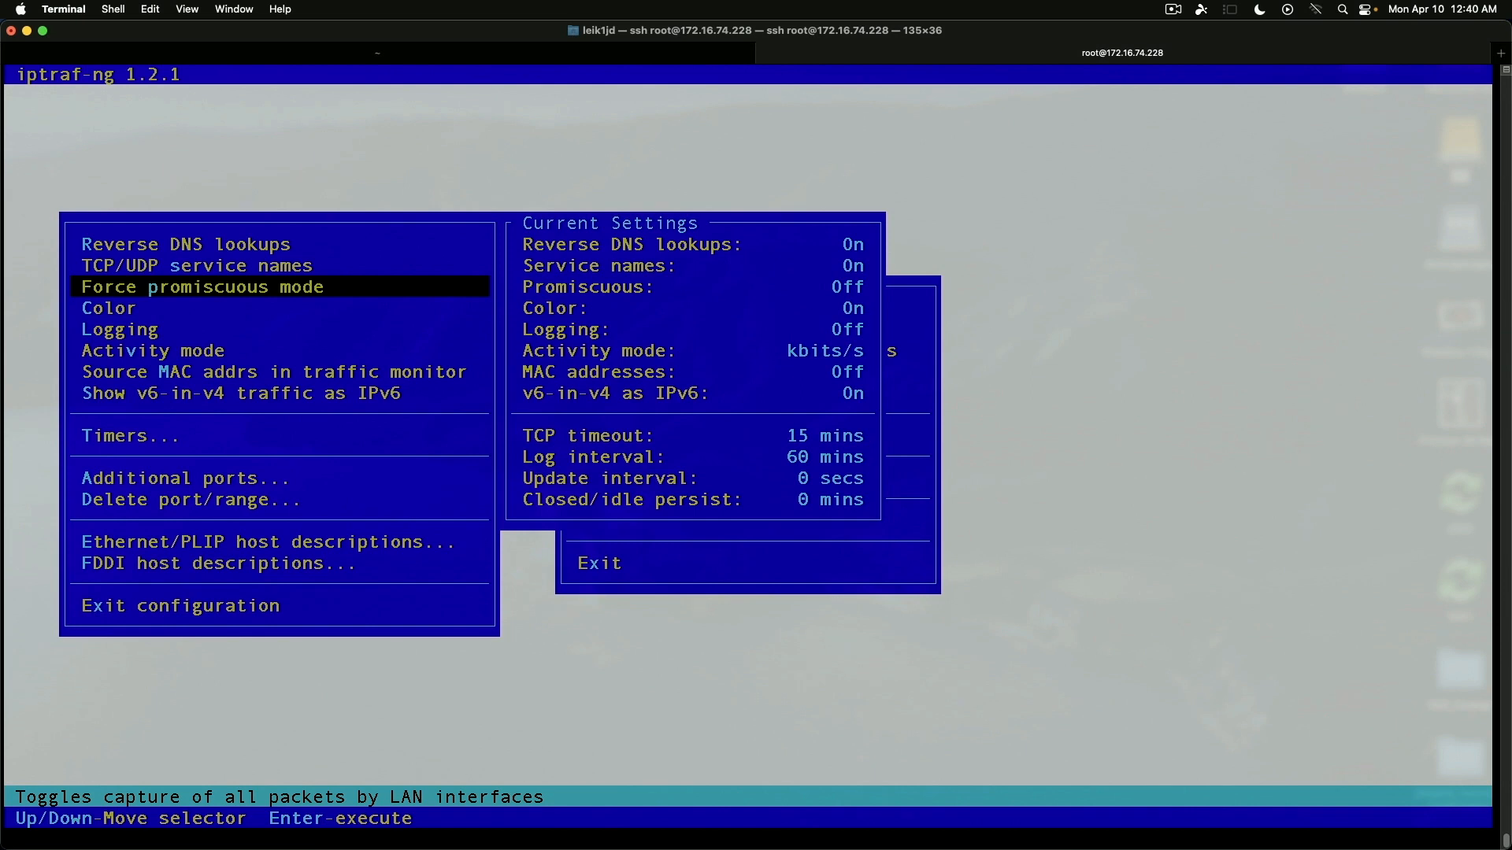
{"action": "key", "text": "Return"}
{"action": "key", "text": "Down"}
{"action": "key", "text": "Down"}
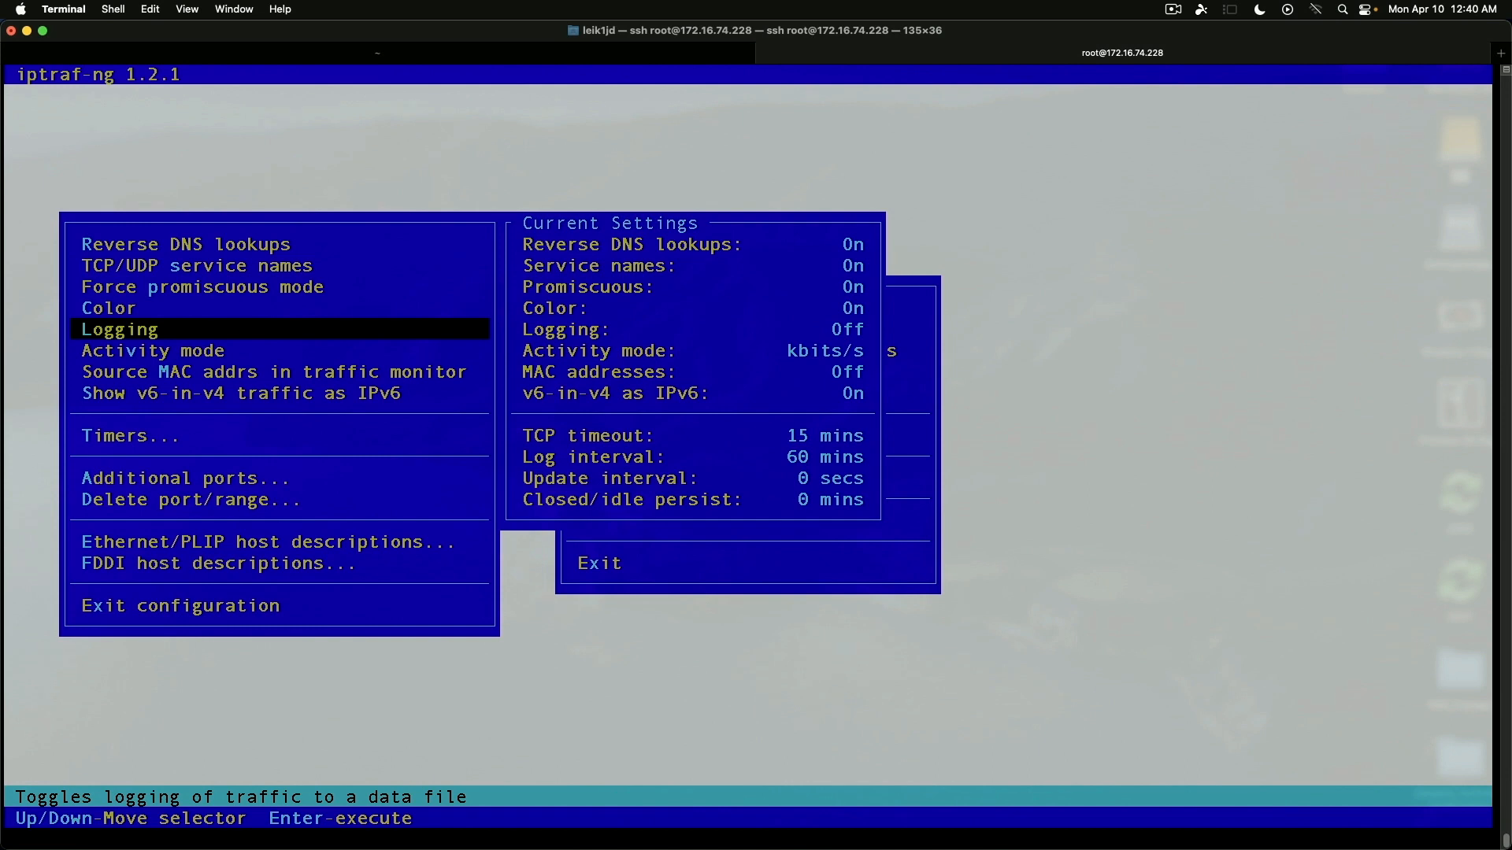
Try kbytes/s activity mode and revert to kbits/s, then turn v6-in-v4 as IPv6 Off.
{"action": "key", "text": "Down"}
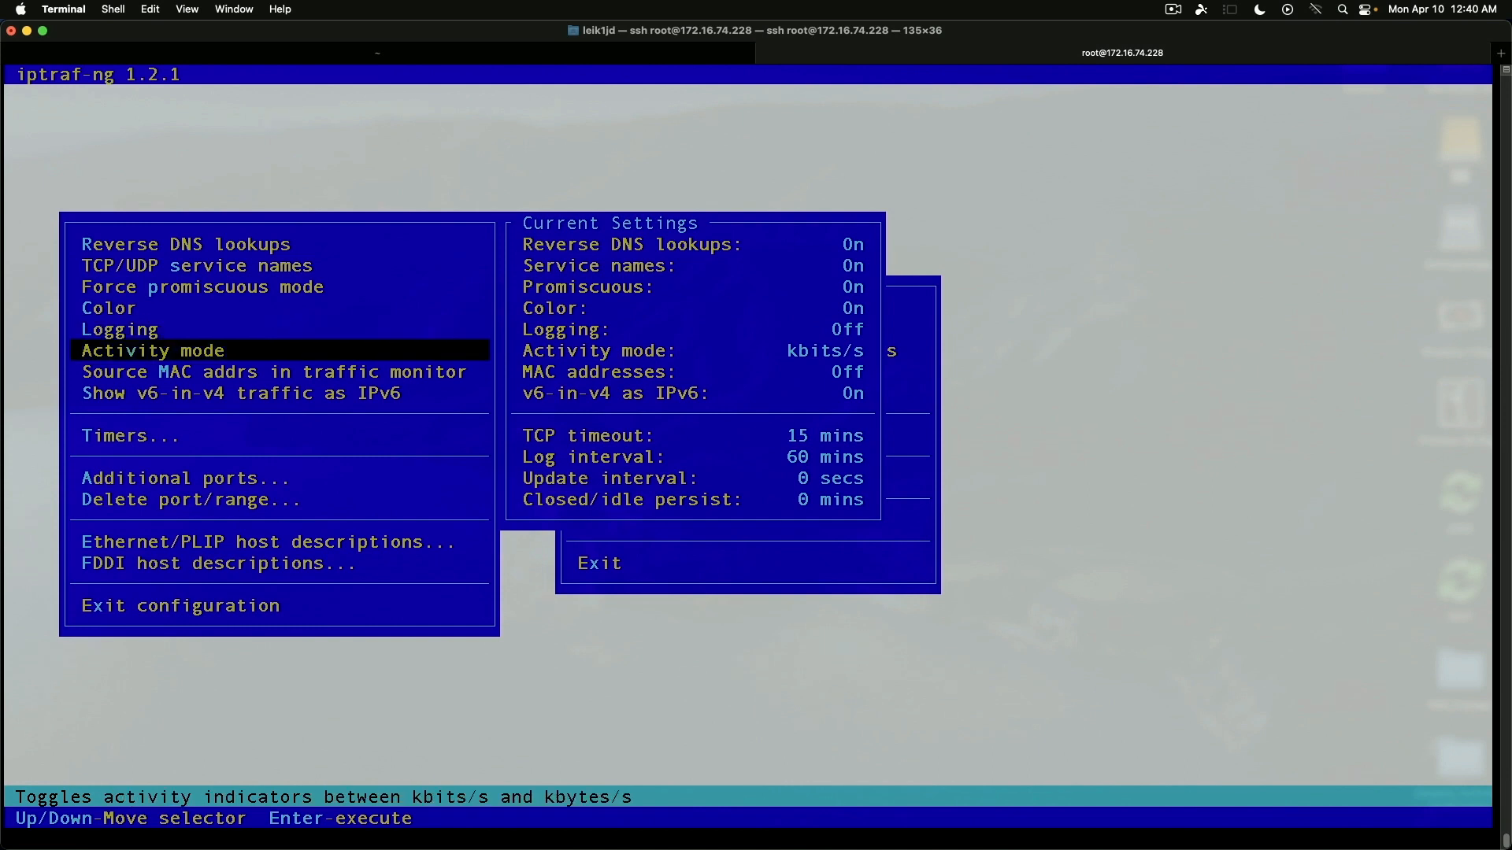
{"action": "key", "text": "Return"}
{"action": "key", "text": "Return"}
{"action": "key", "text": "Down"}
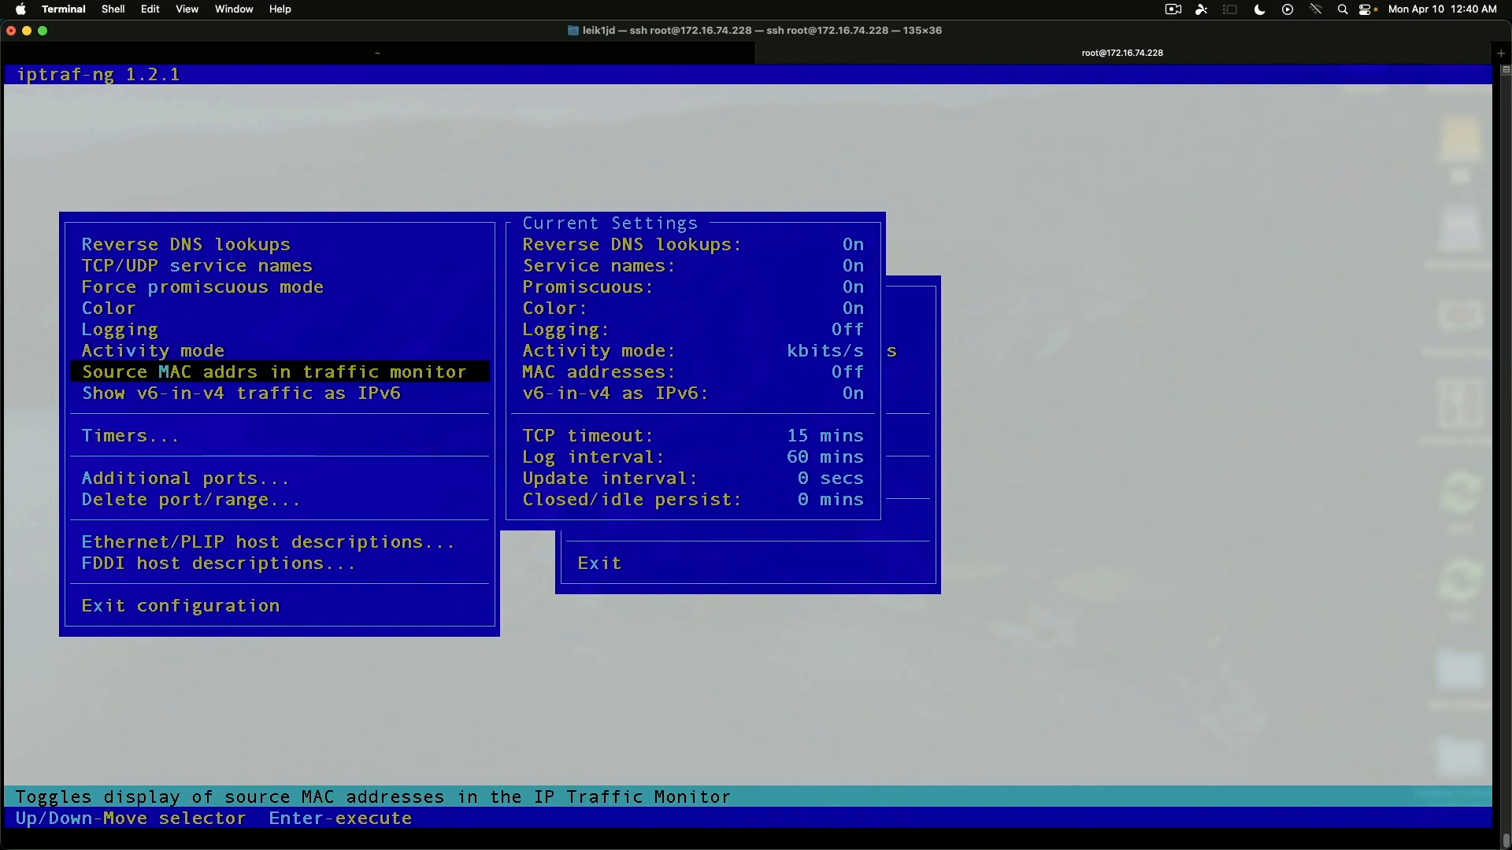
{"action": "key", "text": "Down"}
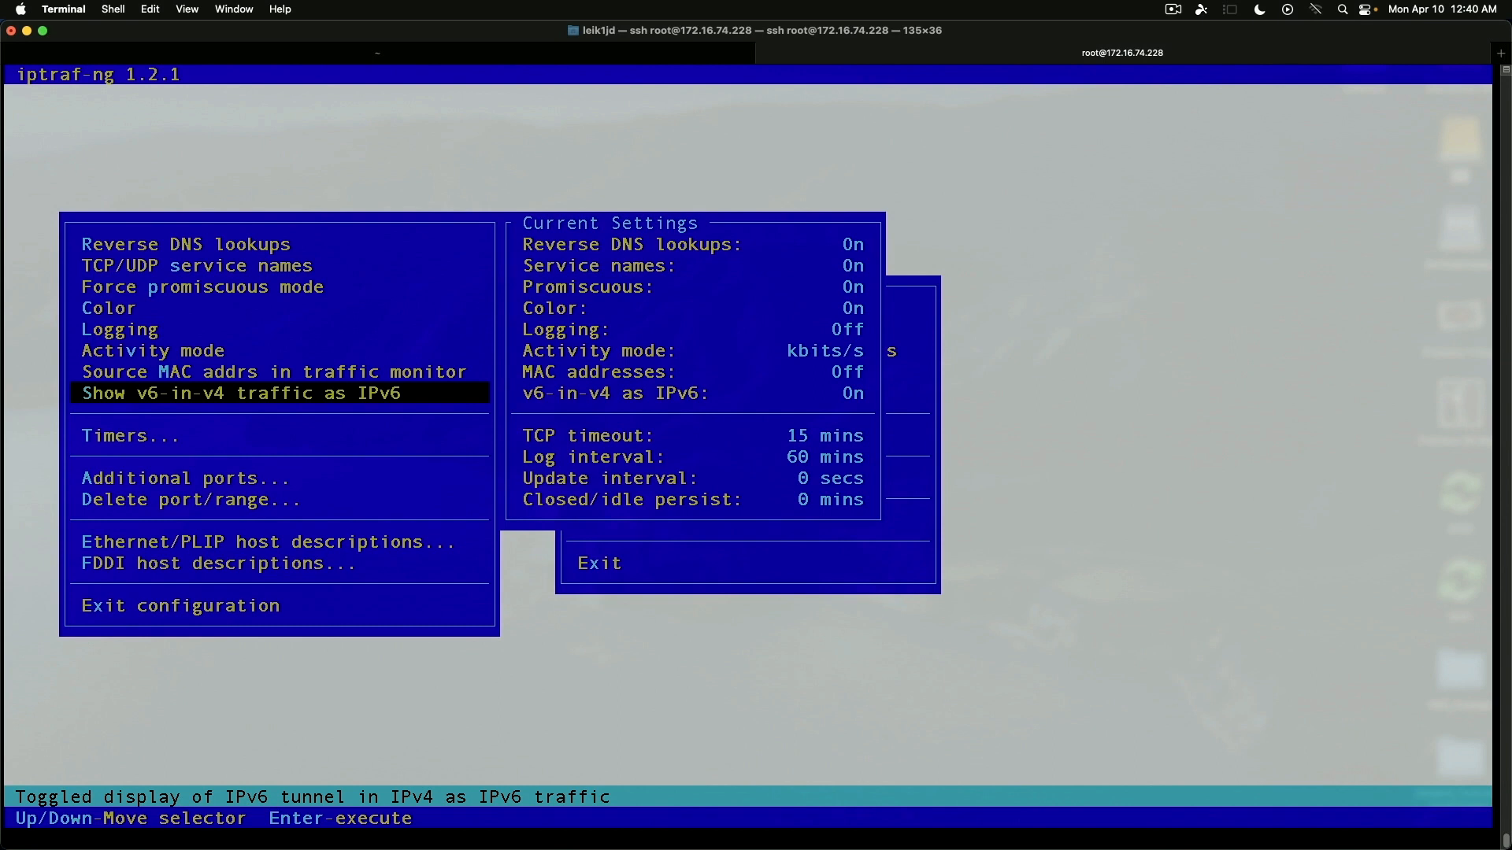
{"action": "key", "text": "Return"}
Step past timeouts, additional ports and host descriptions, then exit configuration.
{"action": "key", "text": "Down"}
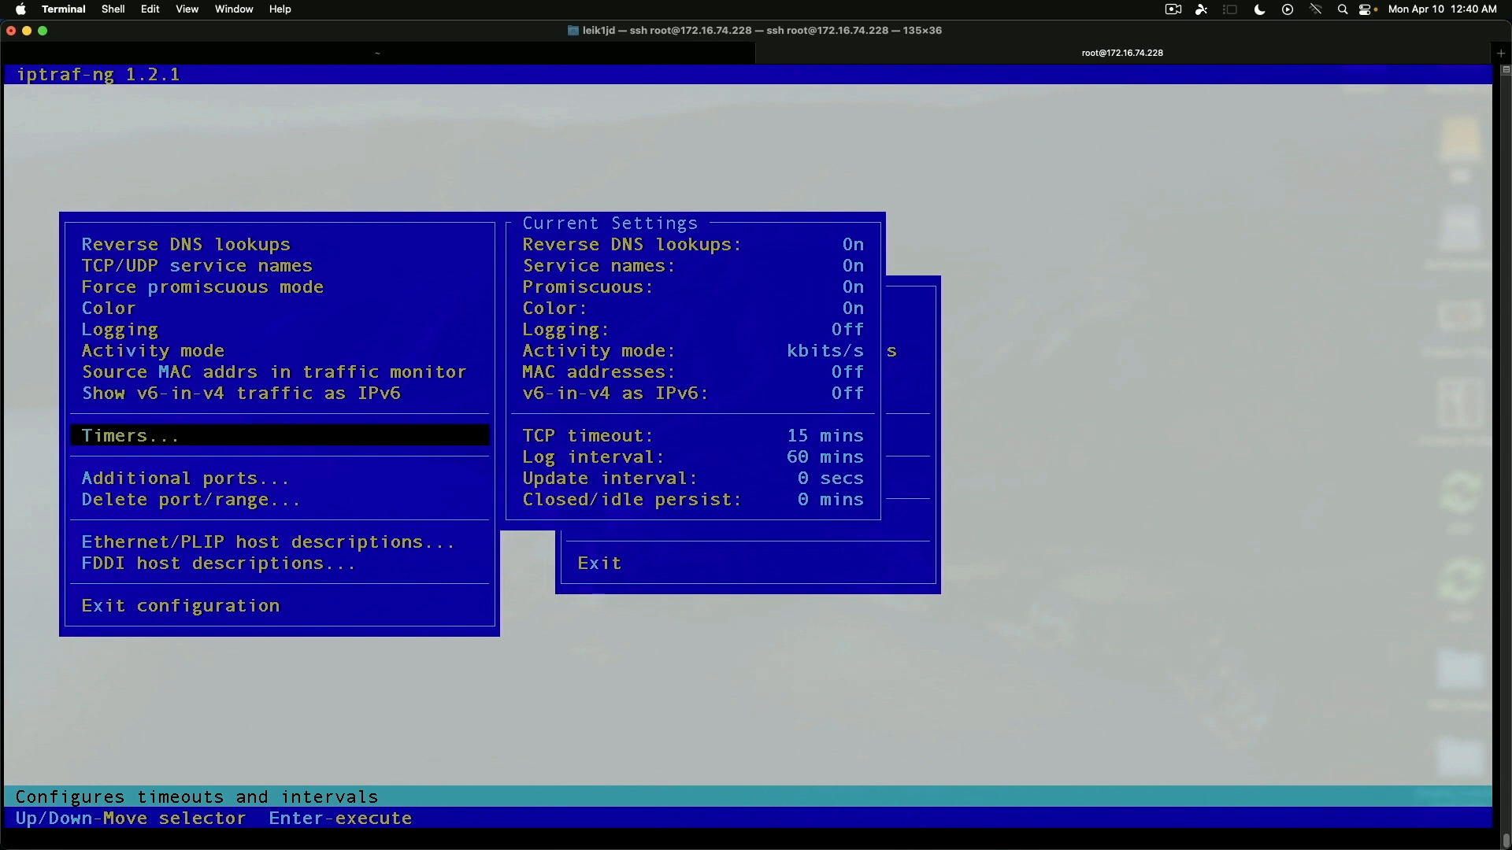
{"action": "key", "text": "Down"}
{"action": "key", "text": "Down"}
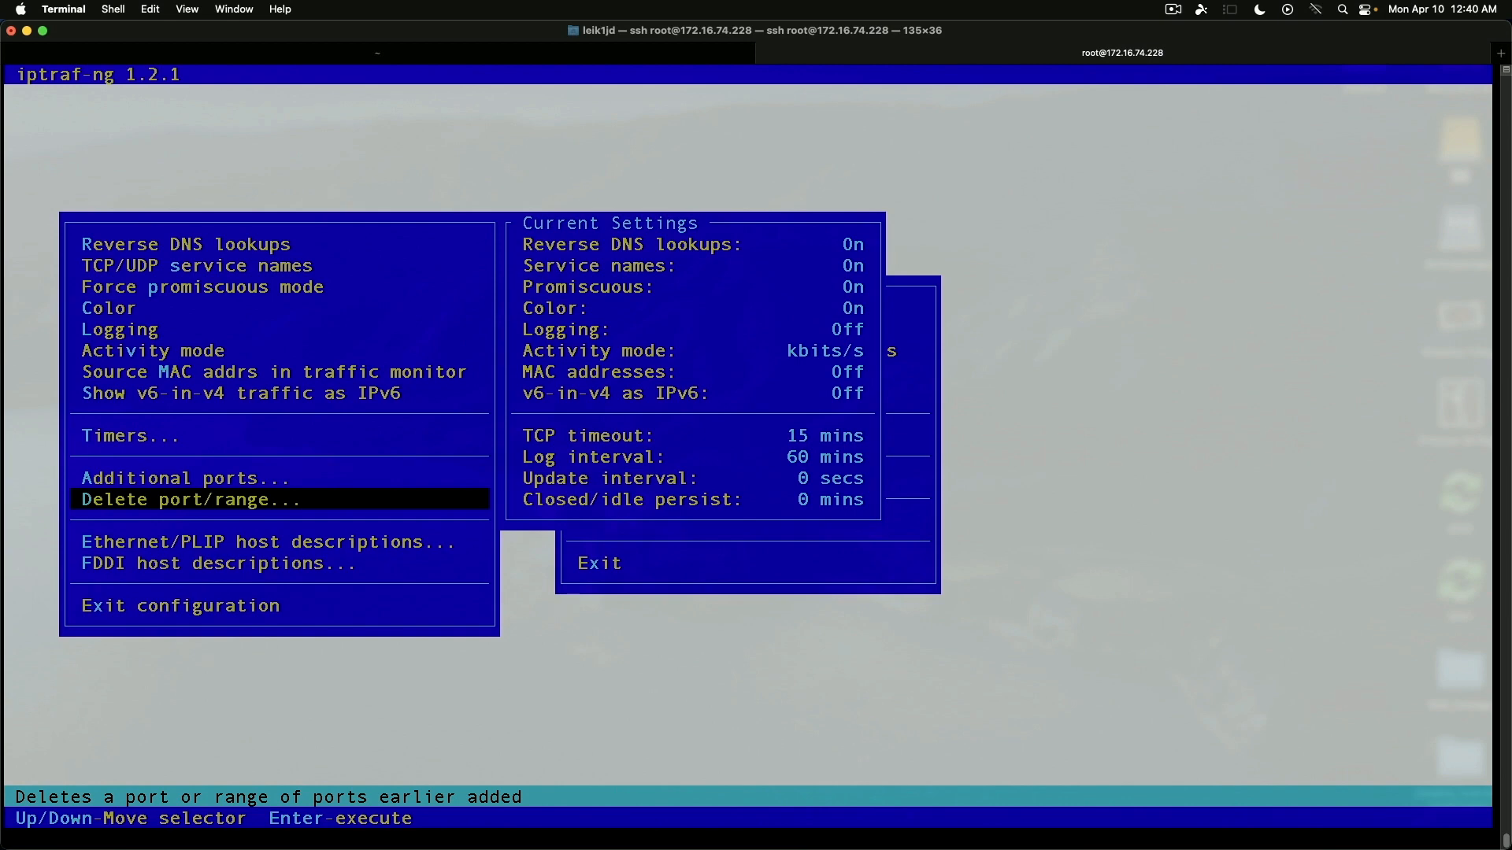
{"action": "key", "text": "Down"}
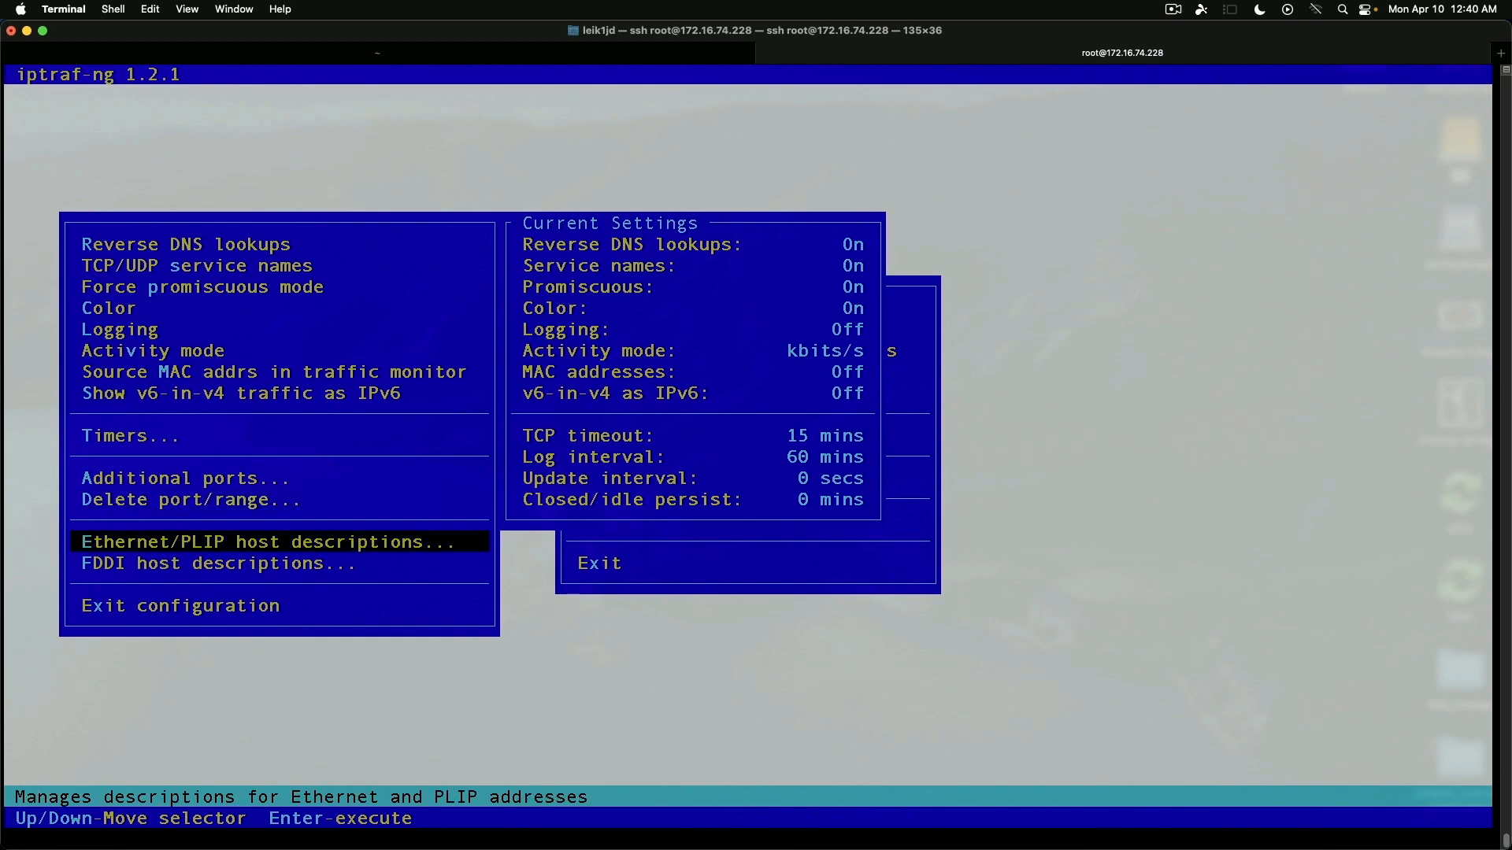
{"action": "key", "text": "Down"}
{"action": "key", "text": "Down"}
{"action": "key", "text": "Return"}
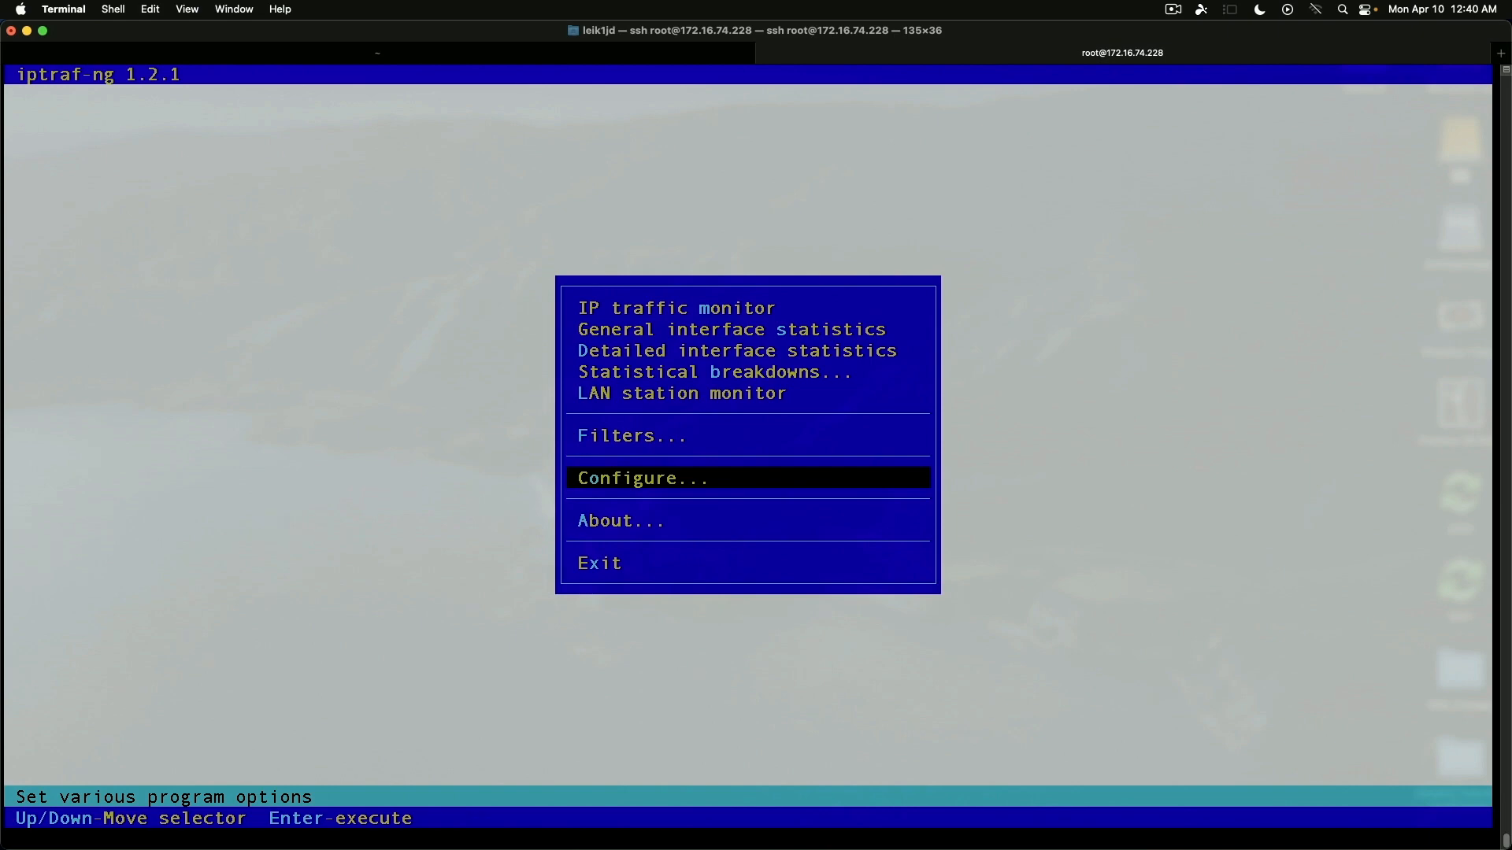
{"action": "key", "text": "Down"}
{"action": "key", "text": "Return"}
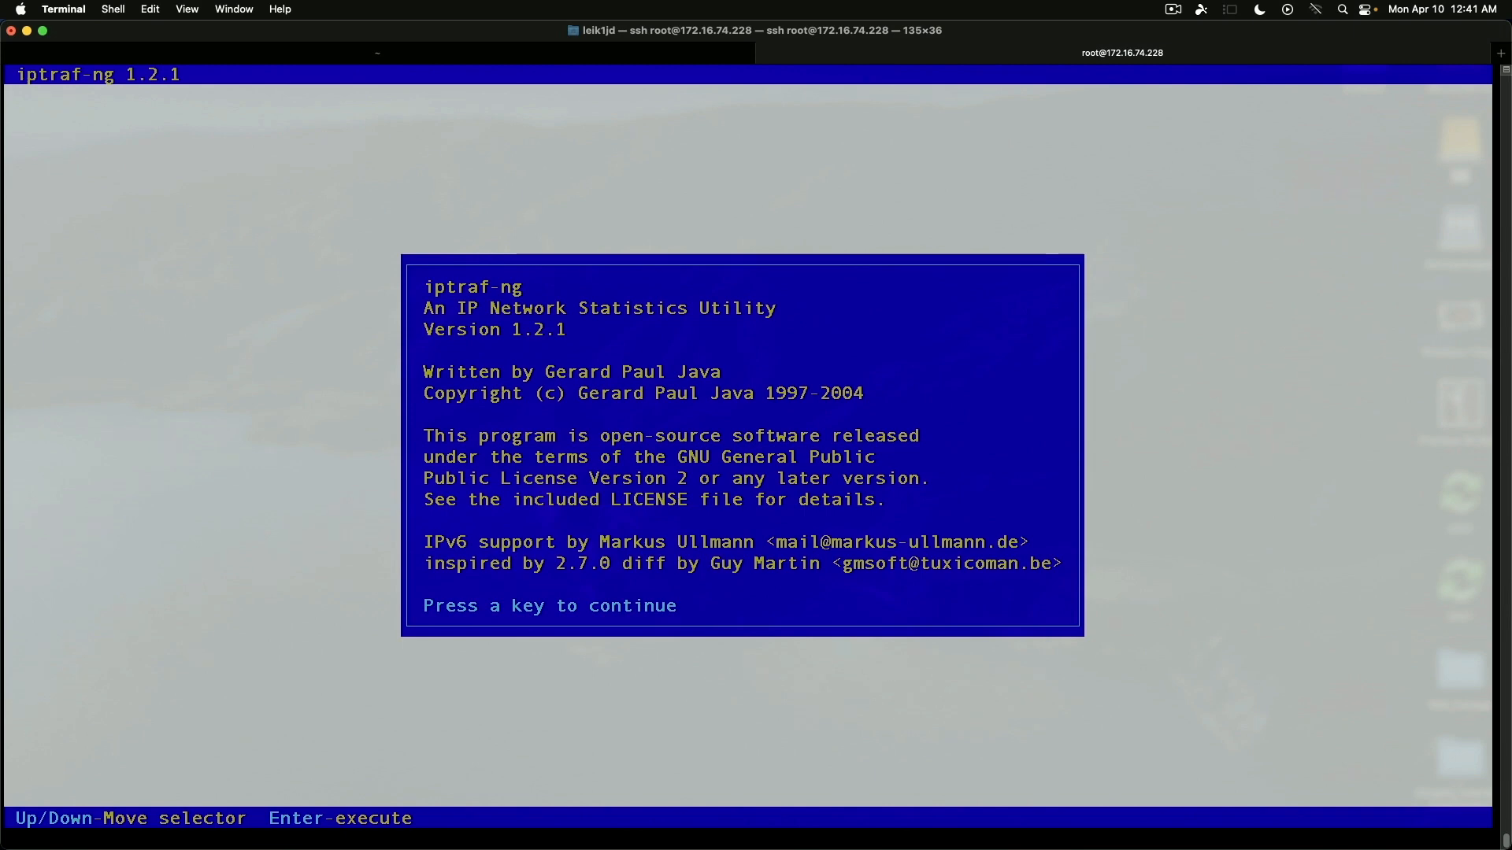
{"action": "key", "text": "Return"}
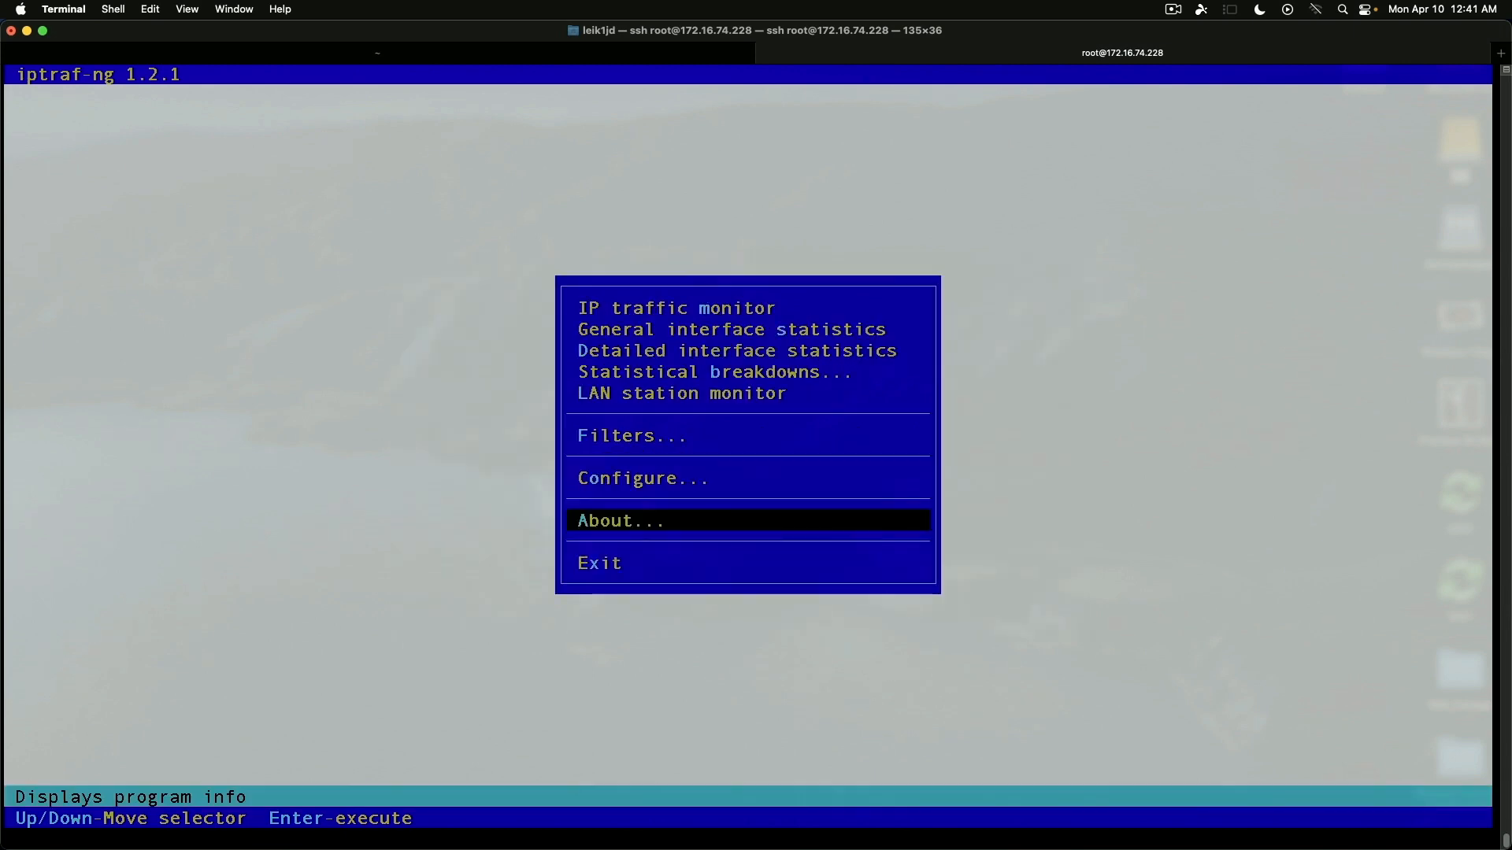
{"action": "key", "text": "Up"}
{"action": "key", "text": "Up"}
{"action": "key", "text": "Up"}
Run the IP traffic monitor on vmbr0 again, watch the TCP counts, then exit with X.
{"action": "key", "text": "Up"}
{"action": "key", "text": "Up"}
{"action": "key", "text": "Up"}
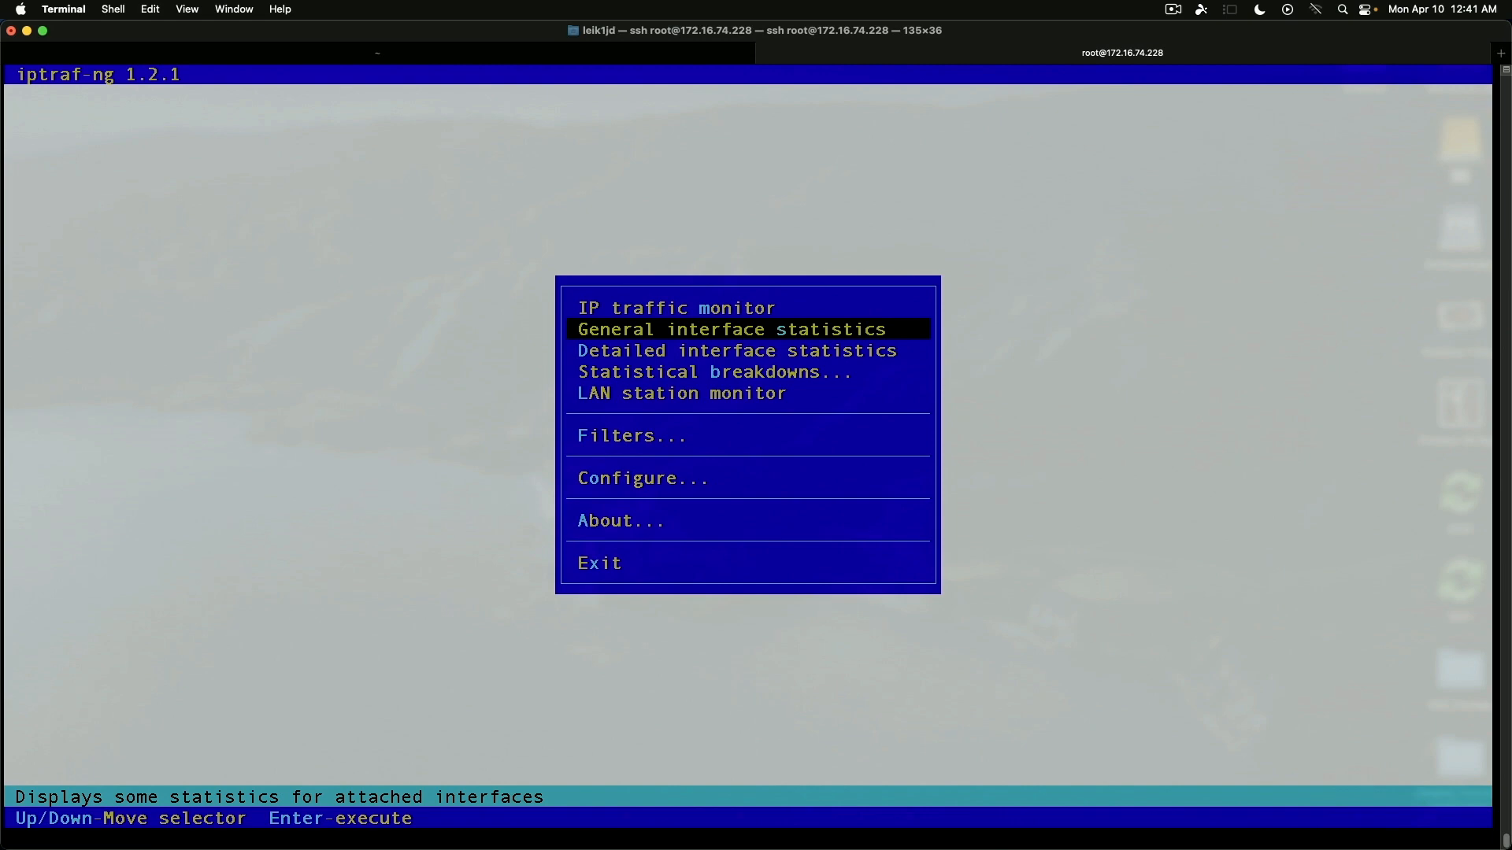
{"action": "key", "text": "Up"}
{"action": "key", "text": "Return"}
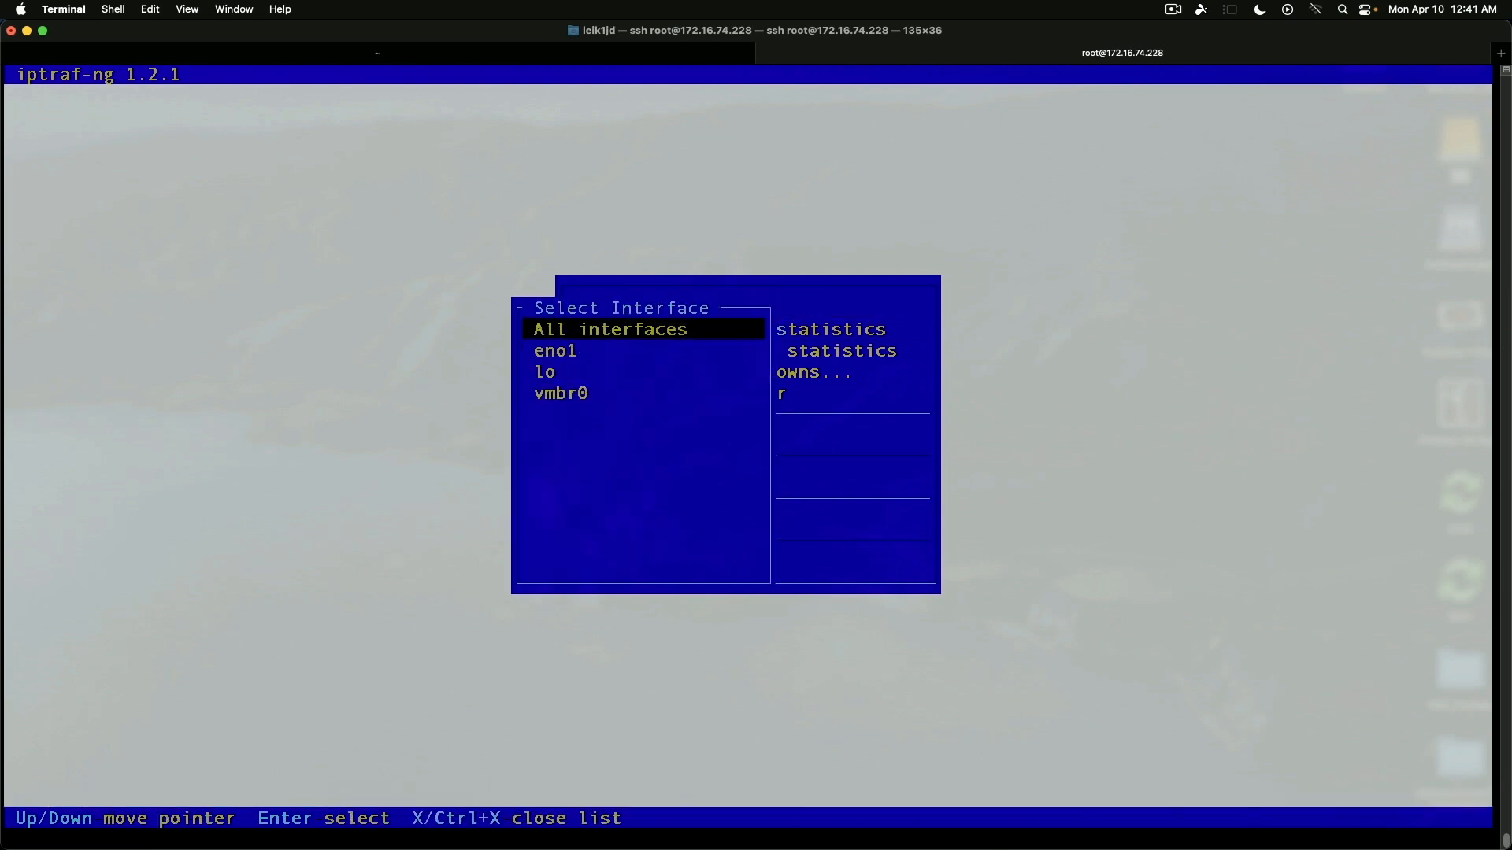
{"action": "key", "text": "Down"}
{"action": "key", "text": "Down"}
{"action": "key", "text": "Down"}
{"action": "key", "text": "Return"}
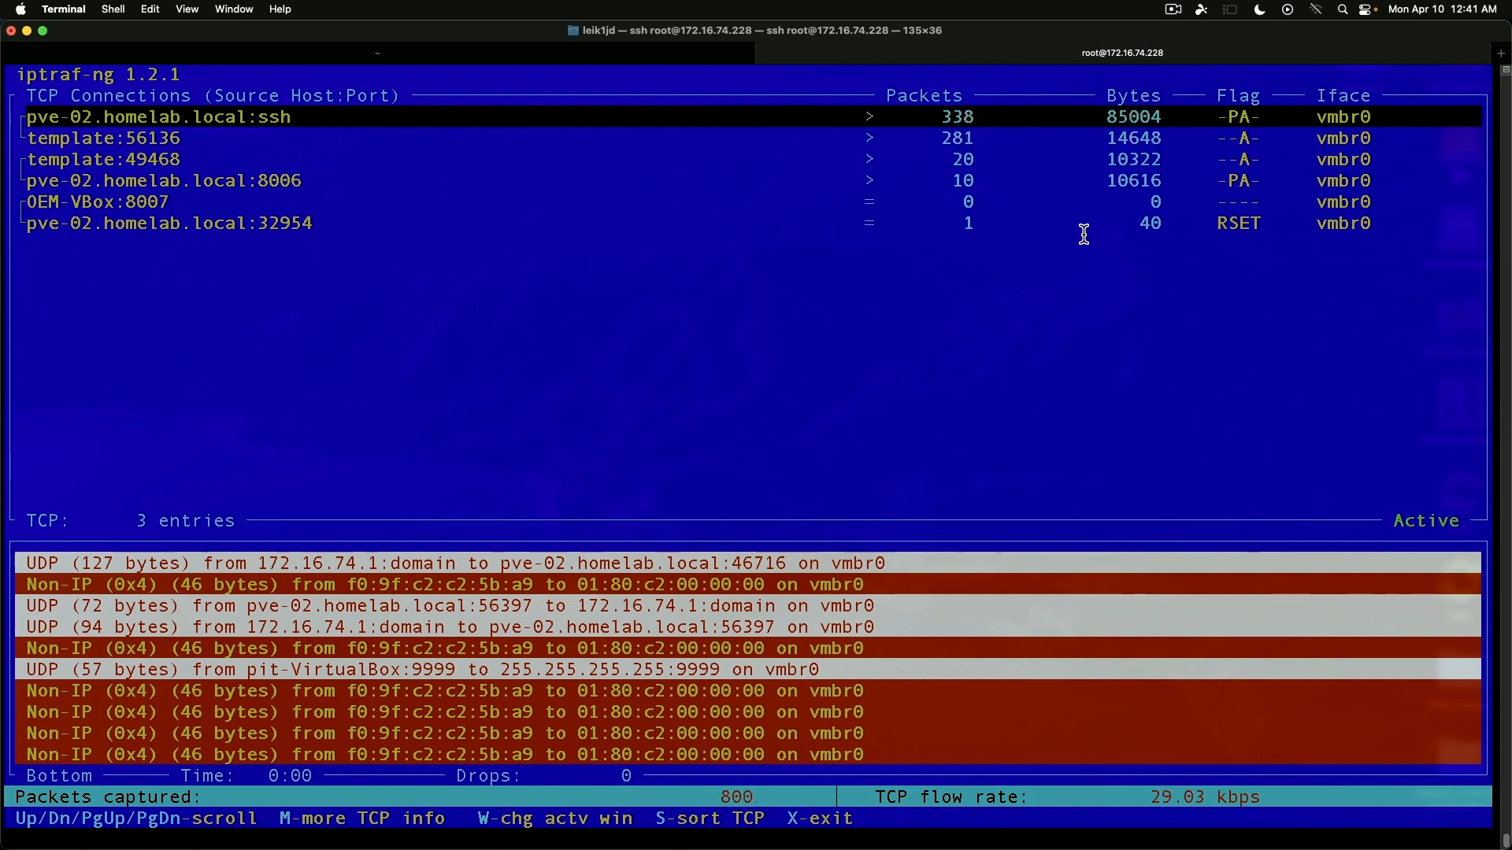
{"action": "key", "text": "x"}
{"action": "key", "text": "x"}
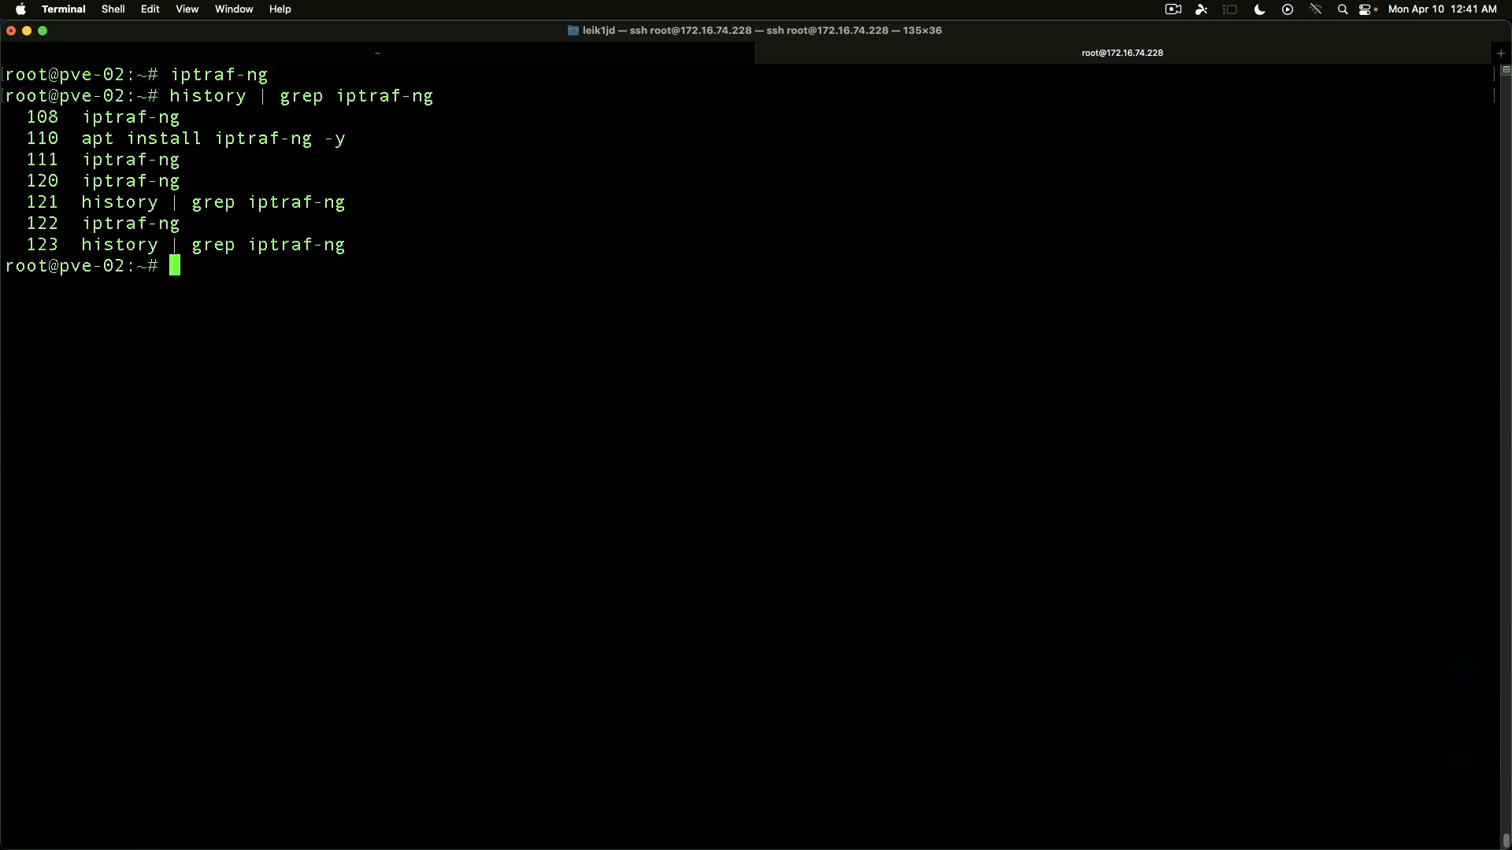
Highlight the 'apt install iptraf-ng -y' command on history line 110.
{"action": "left_click_drag", "start_coordinate": [345, 139], "coordinate": [73, 140]}
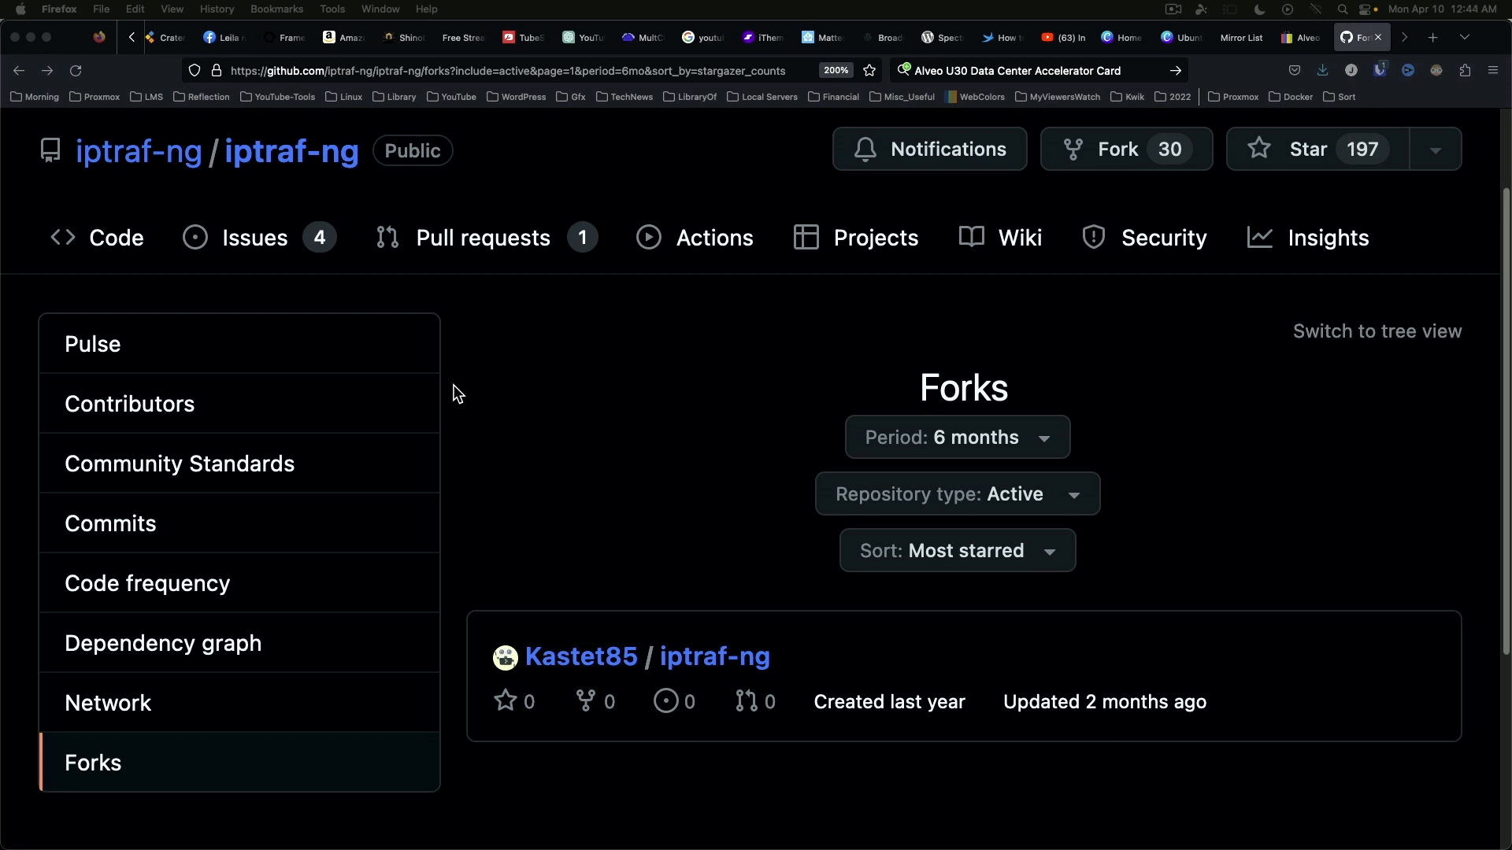
{"action": "scroll", "coordinate": [455, 367], "scroll_direction": "down", "scroll_amount": 5}
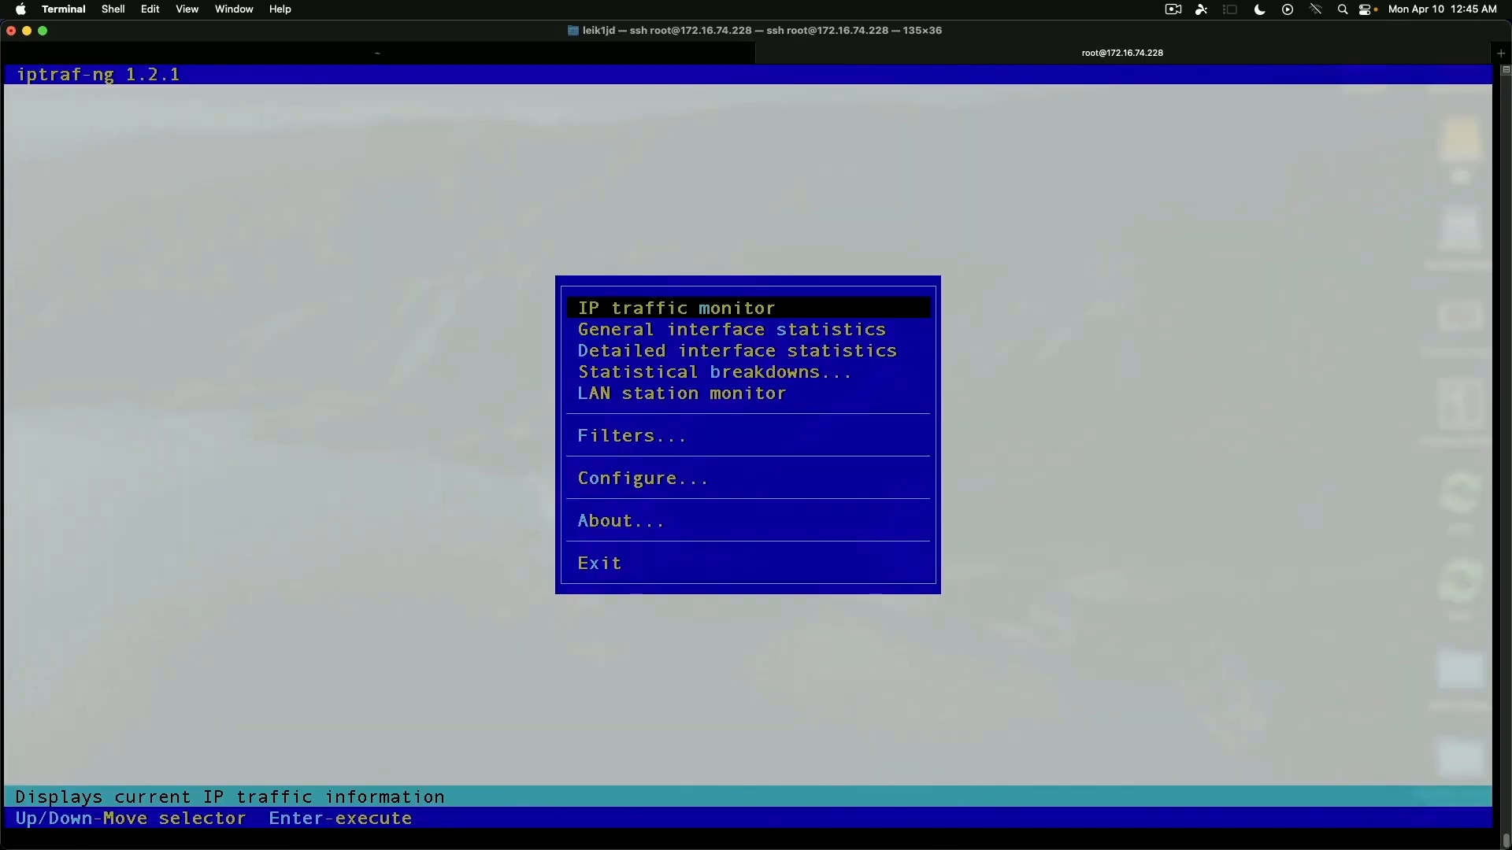
Open General interface statistics from the main menu to watch eno1, lo and vmbr0 counters.
{"action": "key", "text": "Up"}
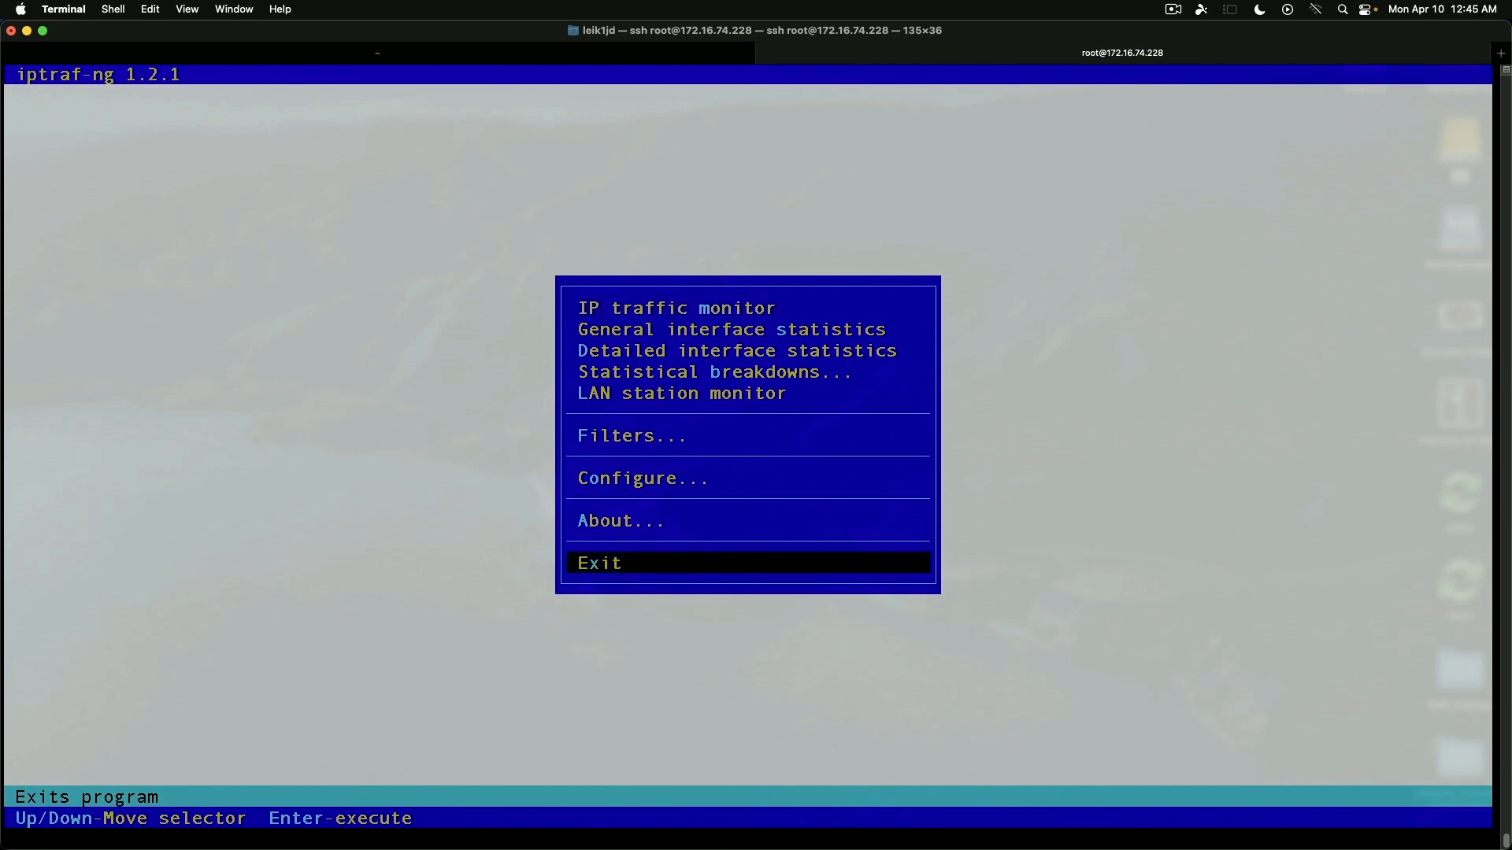
{"action": "key", "text": "Up"}
{"action": "key", "text": "Up"}
{"action": "key", "text": "Up"}
{"action": "key", "text": "Up"}
{"action": "key", "text": "Up"}
{"action": "key", "text": "Up"}
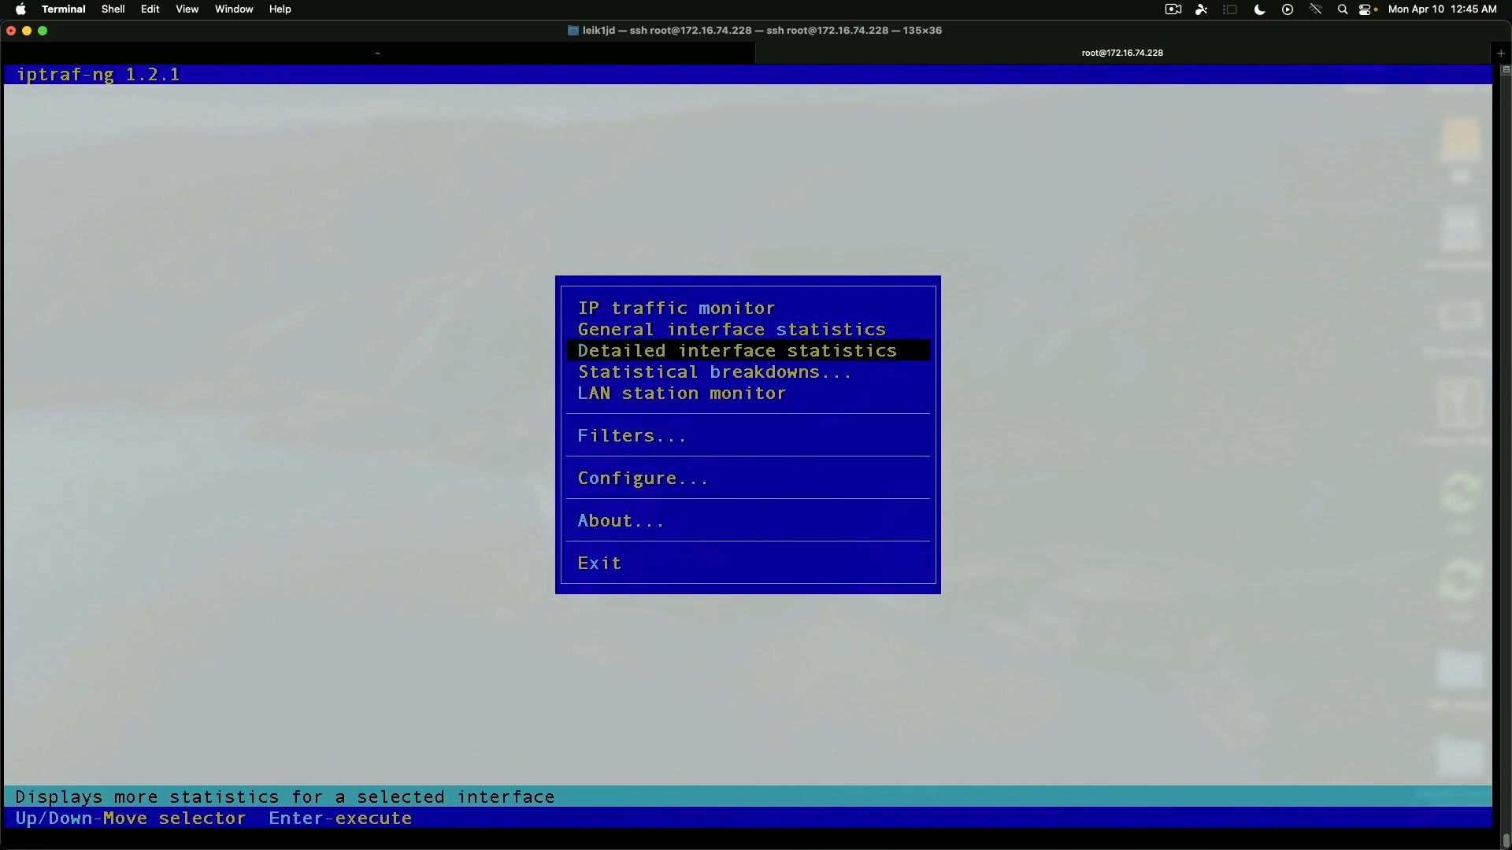
{"action": "key", "text": "Up"}
{"action": "key", "text": "Return"}
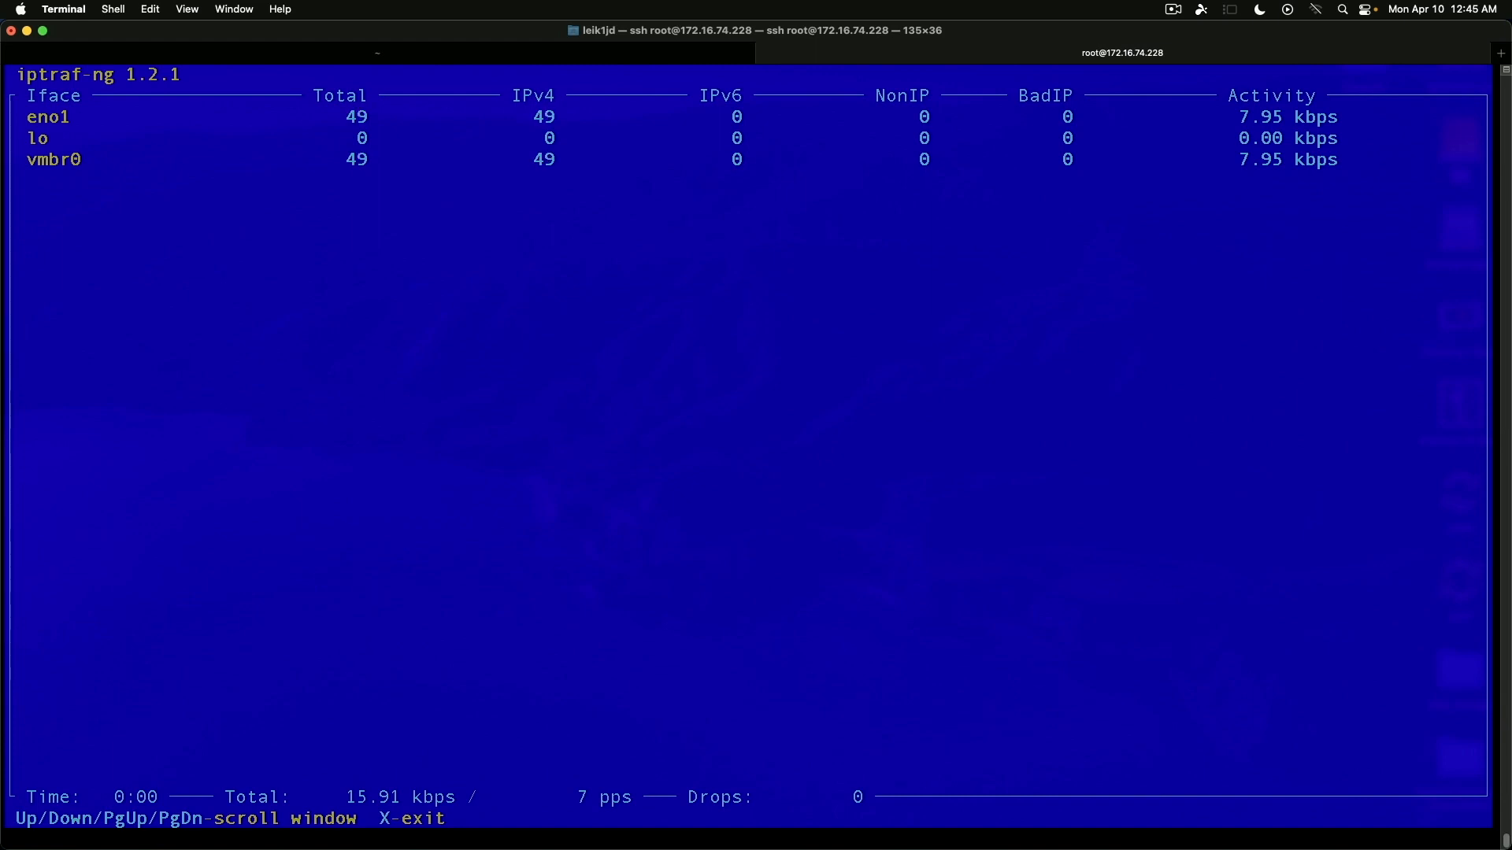